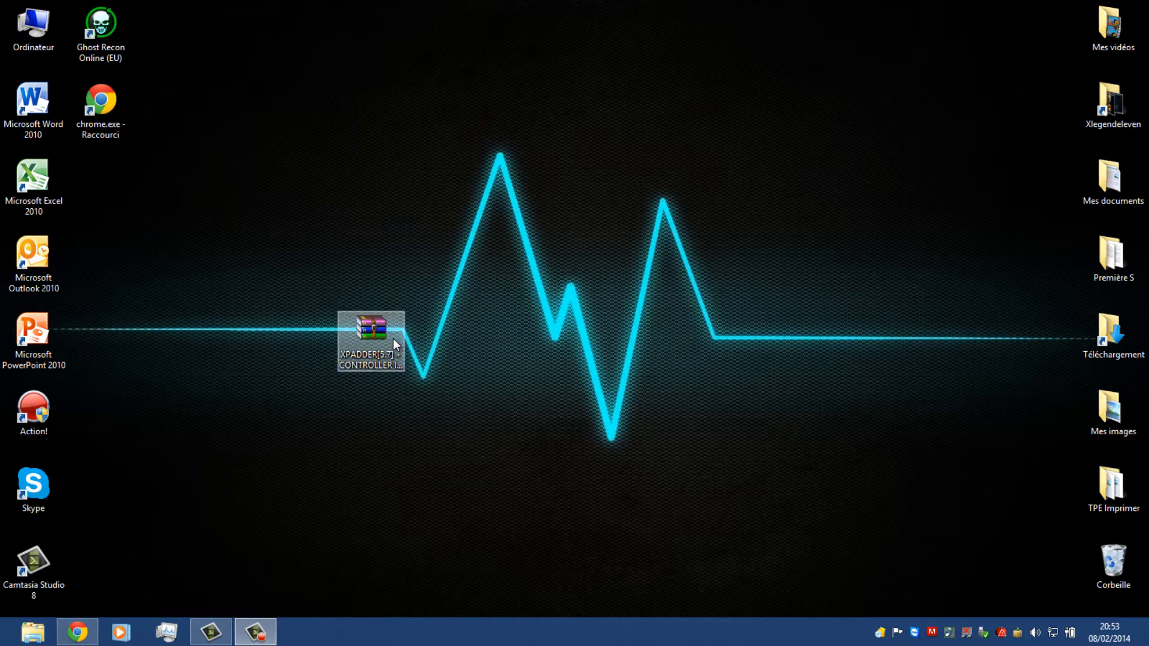
Examine the contents of the XPADDER[5.7] archive on the desktop and its MediaFire download page in Chrome
{"action": "left_click", "coordinate": [397, 338]}
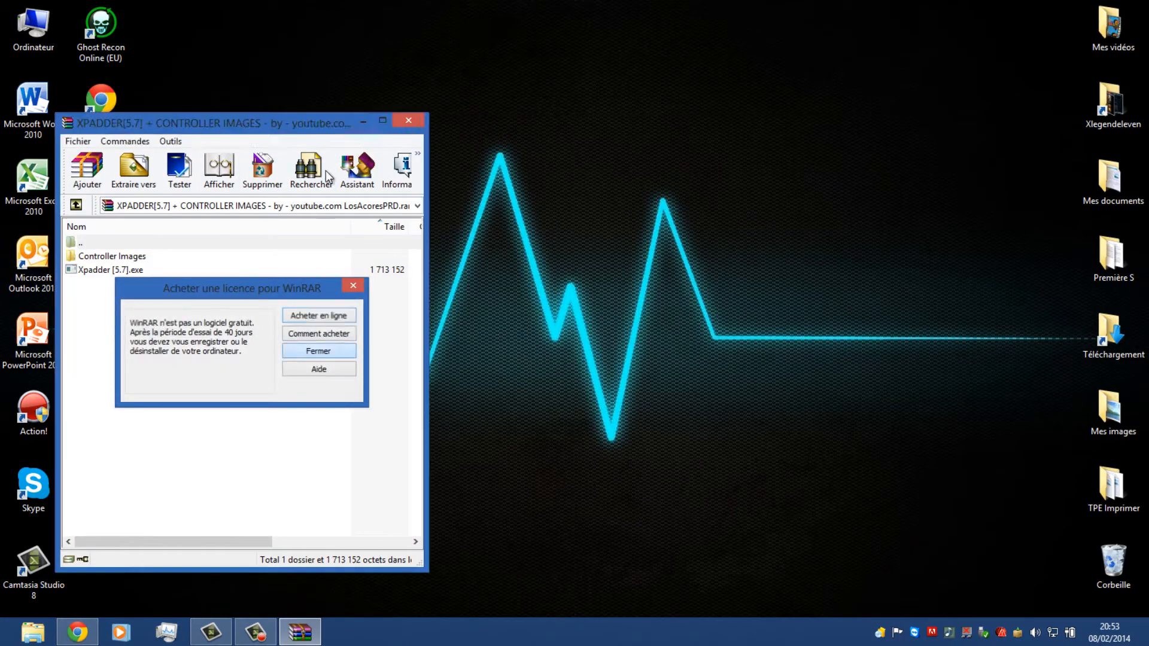
{"action": "key", "text": "Return"}
{"action": "left_click", "coordinate": [363, 122]}
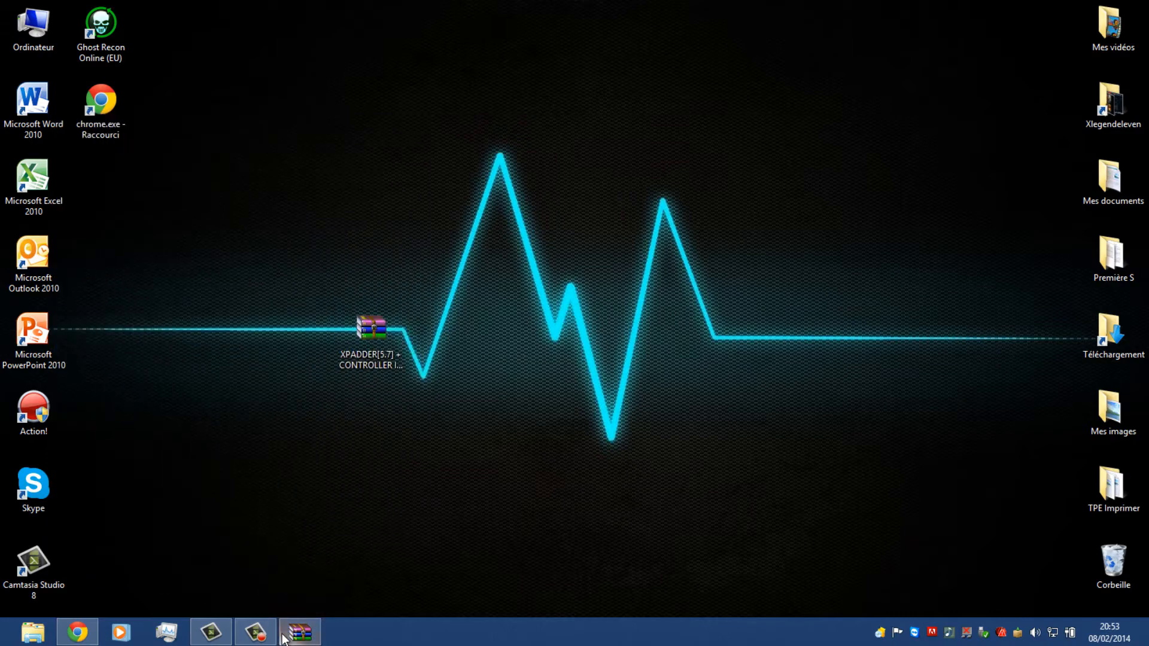
{"action": "left_click", "coordinate": [76, 634]}
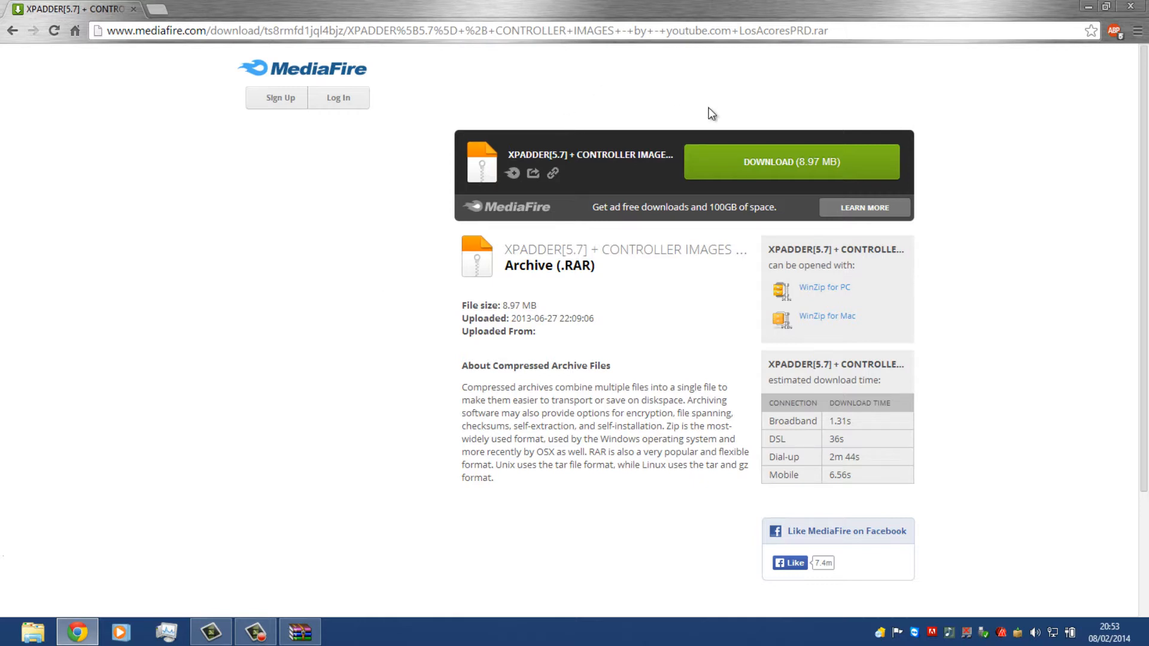
{"action": "left_click", "coordinate": [1130, 6]}
Extract the XPADDER[5.7] archive directly onto the desktop, replacing all files that already exist
{"action": "right_click", "coordinate": [343, 333]}
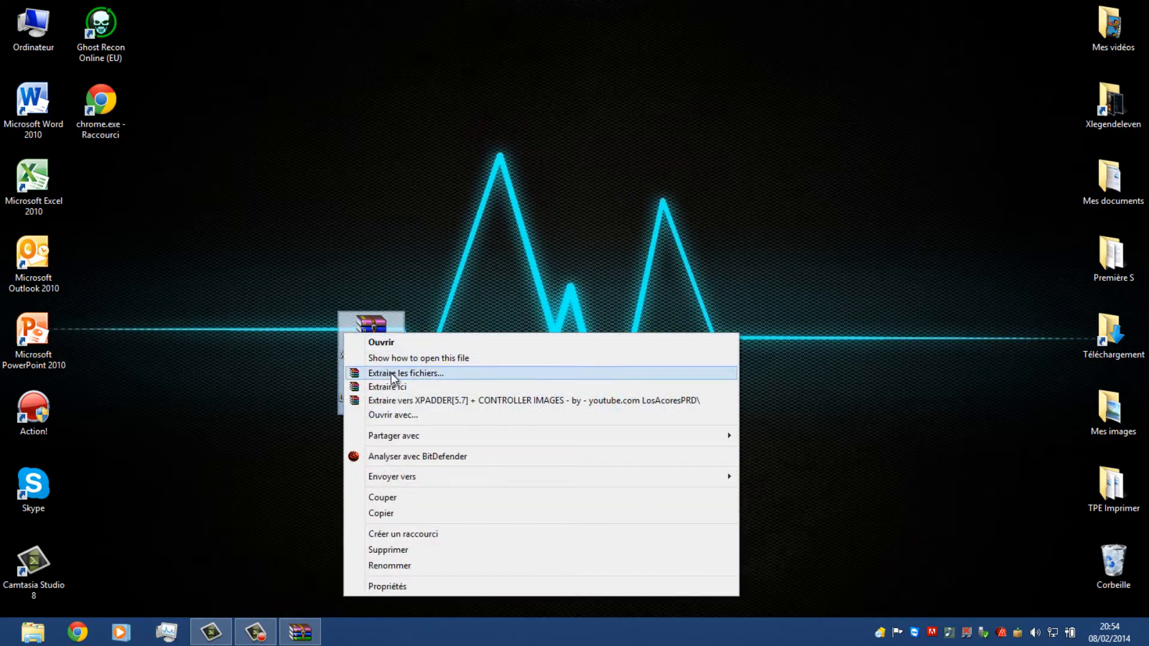
{"action": "left_click", "coordinate": [448, 389]}
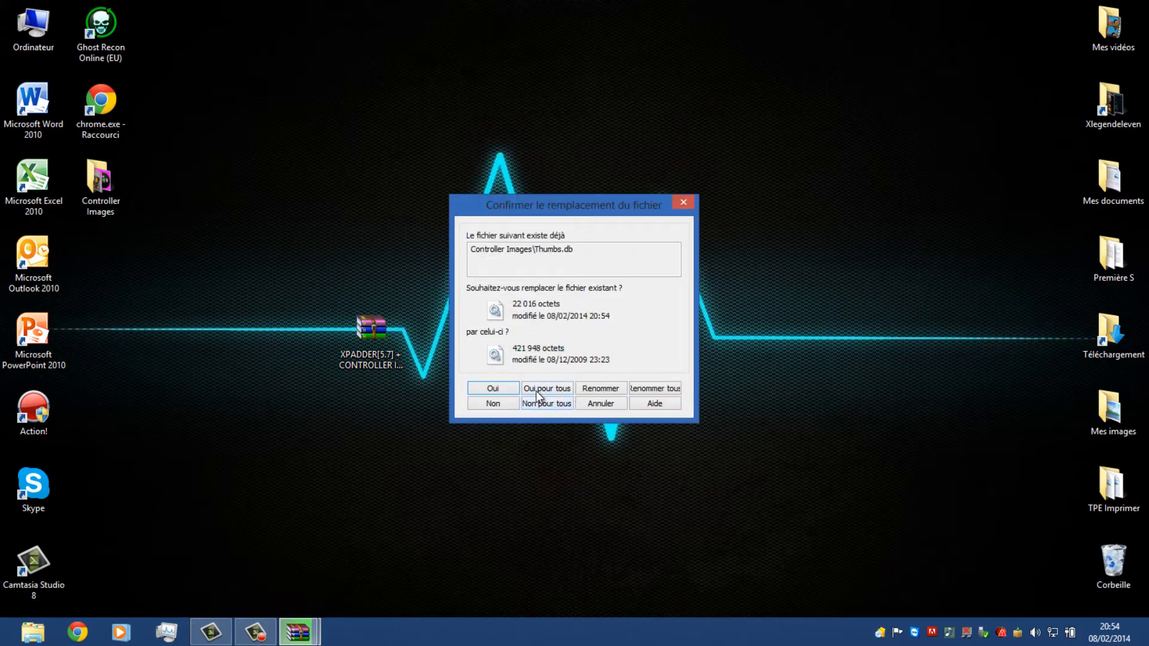
{"action": "left_click", "coordinate": [537, 390]}
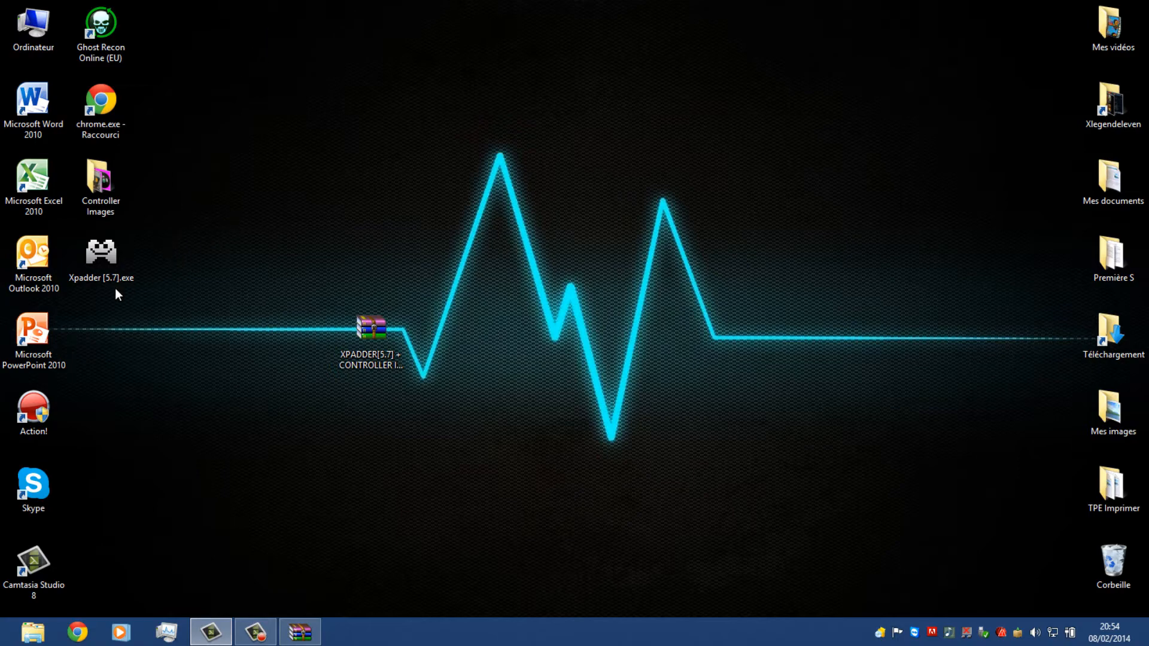
Make sure the properties of Xpadder [5.7].exe have it run in compatibility mode for Windows 7, and confirm them
{"action": "left_click", "coordinate": [108, 257]}
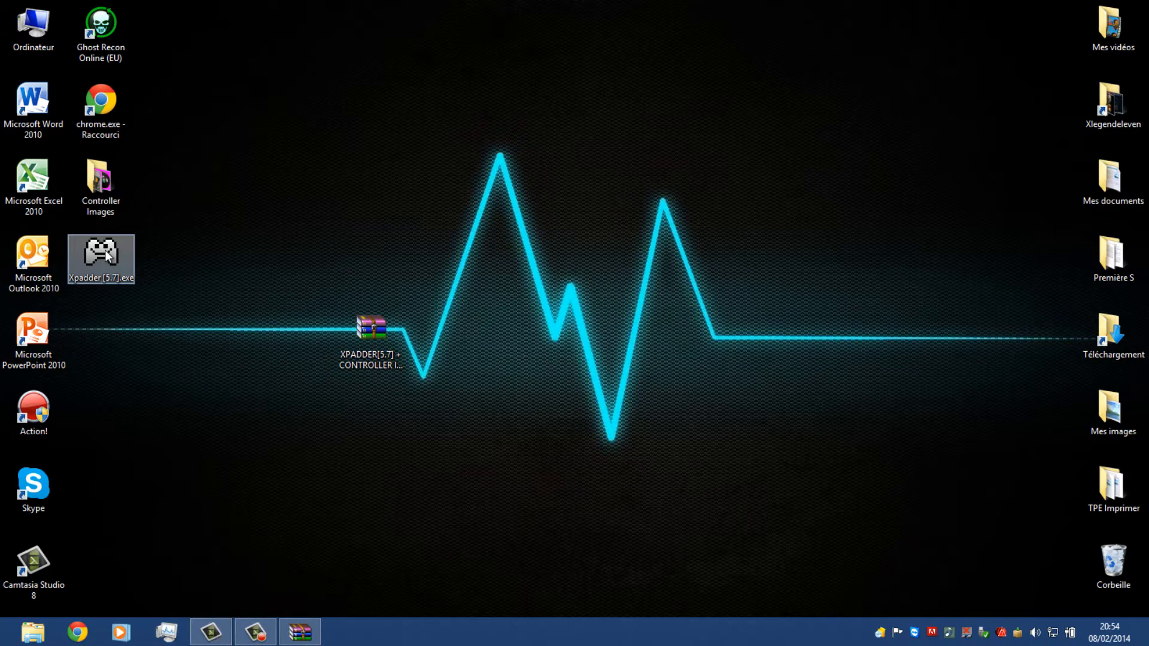
{"action": "right_click", "coordinate": [106, 252]}
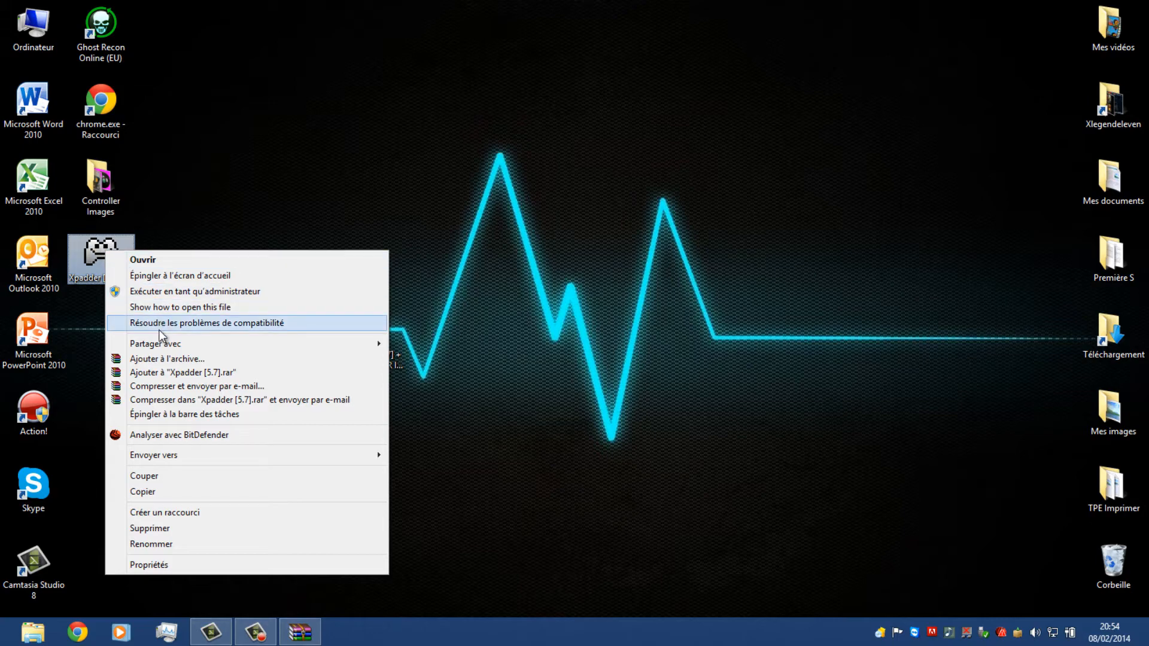
{"action": "left_click", "coordinate": [185, 569]}
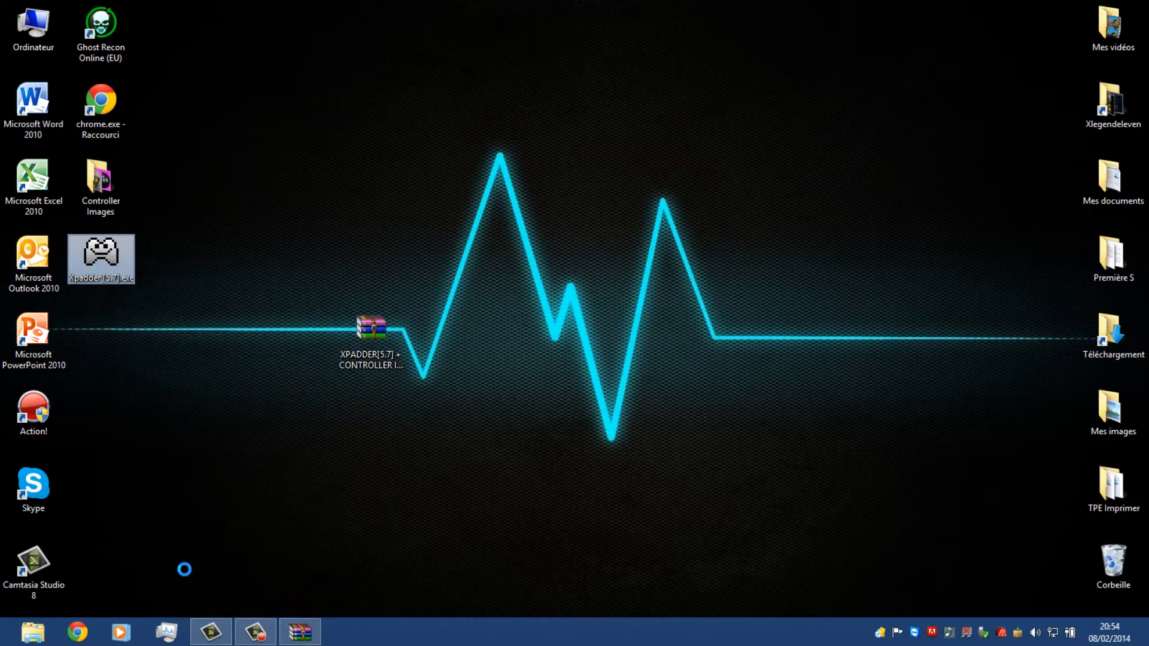
{"action": "left_click_drag", "start_coordinate": [226, 254], "coordinate": [411, 55]}
{"action": "left_click", "coordinate": [362, 80]}
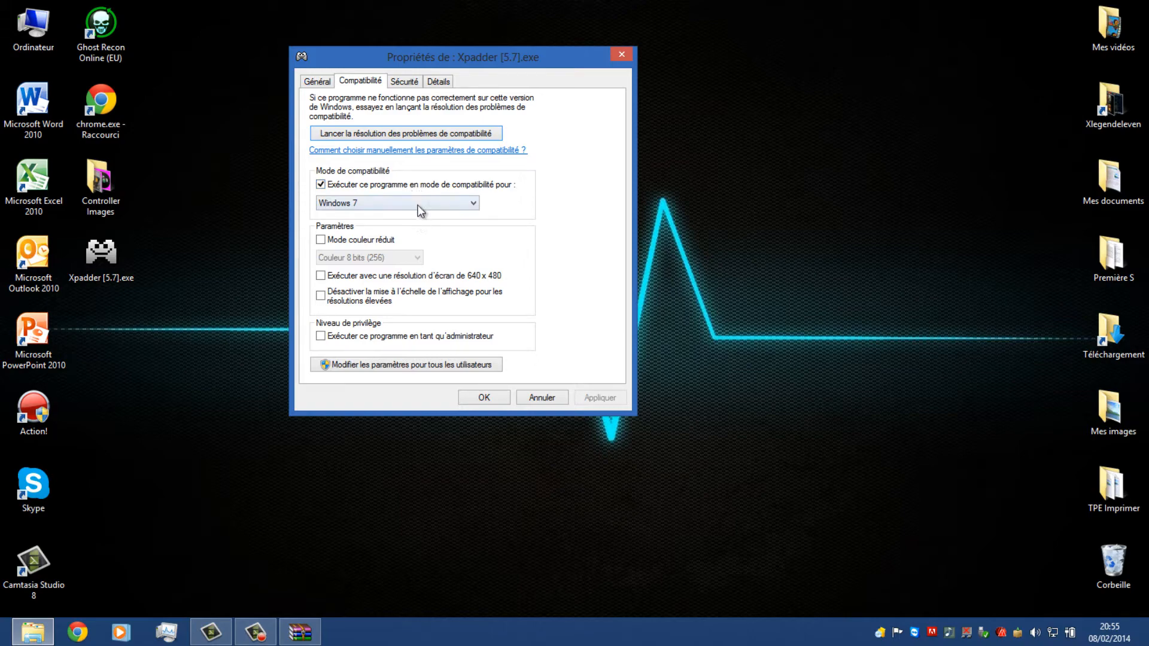
{"action": "left_click", "coordinate": [479, 398]}
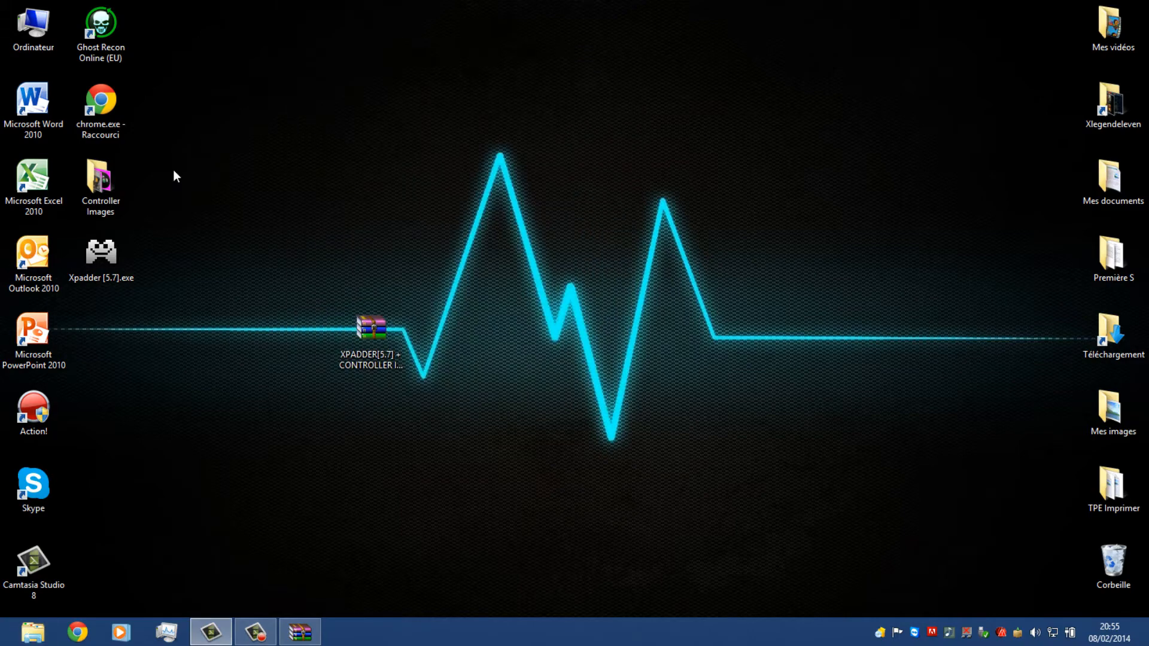
Launch Xpadder [5.7].exe from the desktop and accept its disclaimer and copyright notice
{"action": "double_click", "coordinate": [98, 255]}
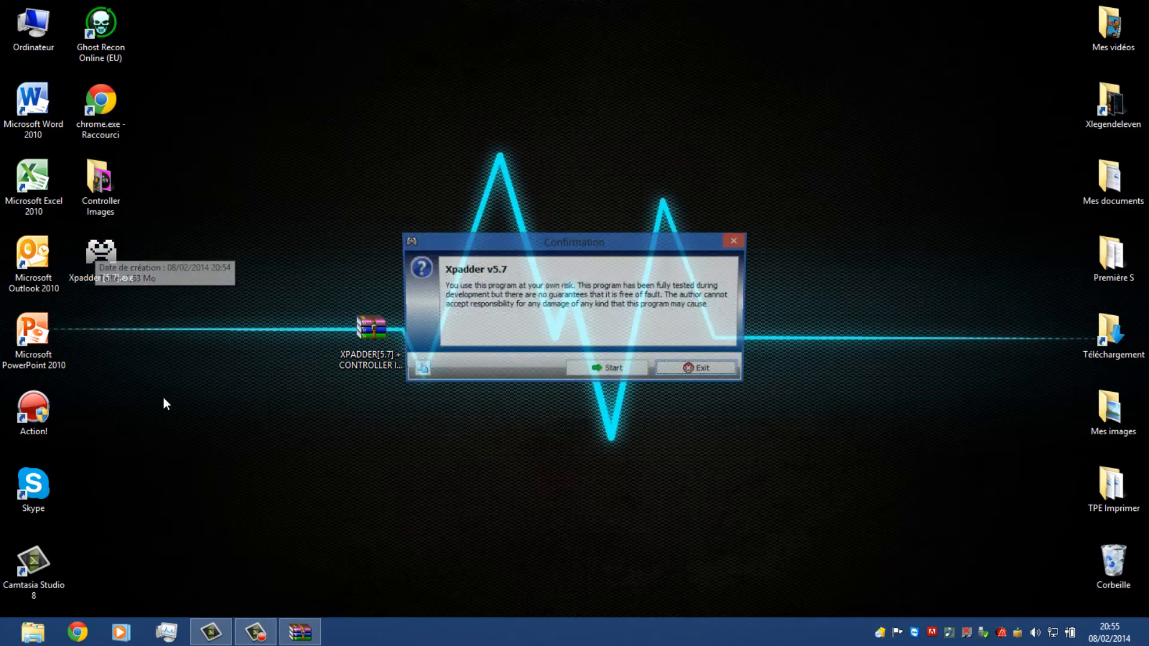
{"action": "left_click", "coordinate": [609, 371]}
{"action": "left_click", "coordinate": [672, 379]}
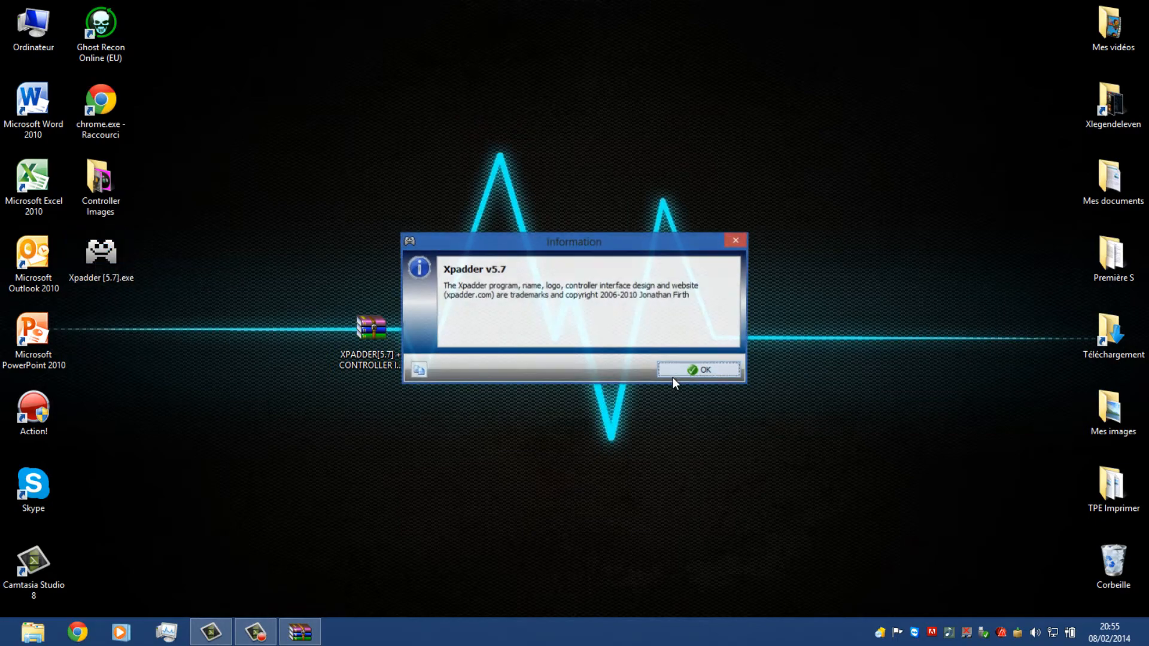
{"action": "left_click", "coordinate": [672, 379]}
Choose Français as the Xpadder language and continue the first-run setup
{"action": "left_click", "coordinate": [534, 300]}
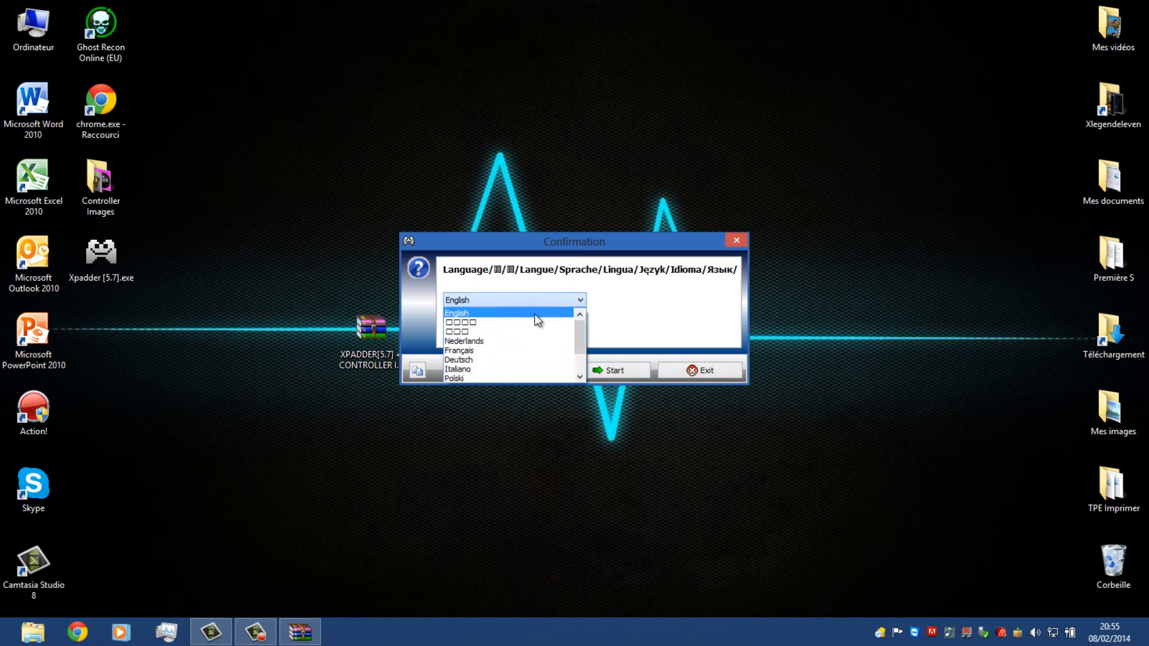
{"action": "left_click", "coordinate": [530, 354]}
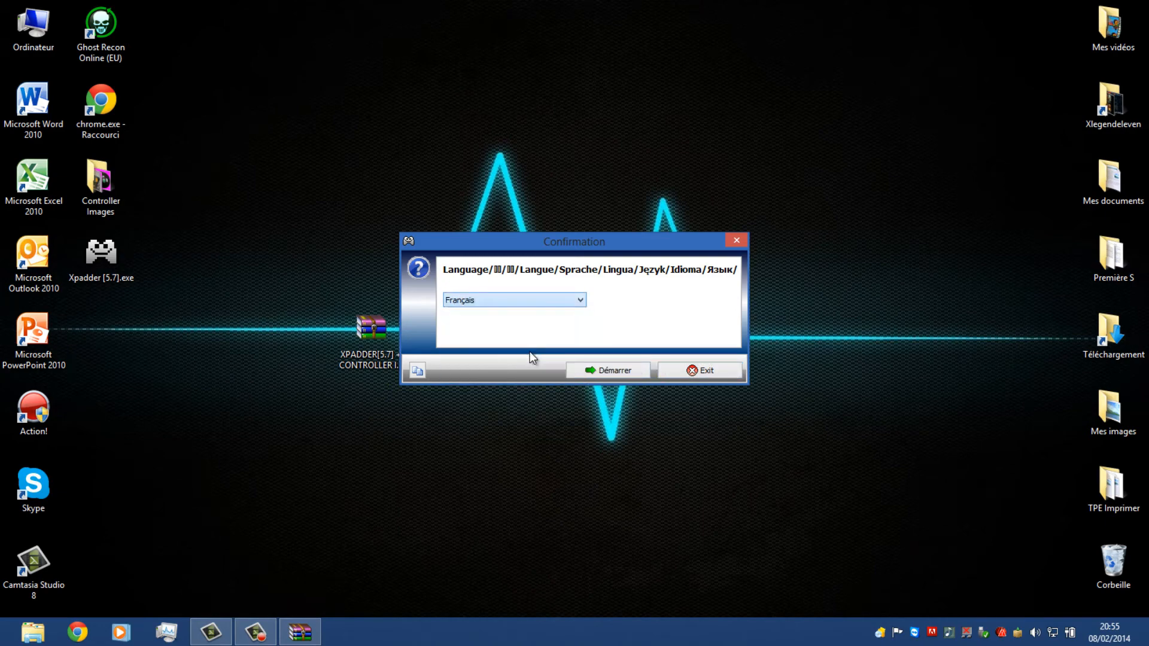
{"action": "left_click", "coordinate": [637, 375]}
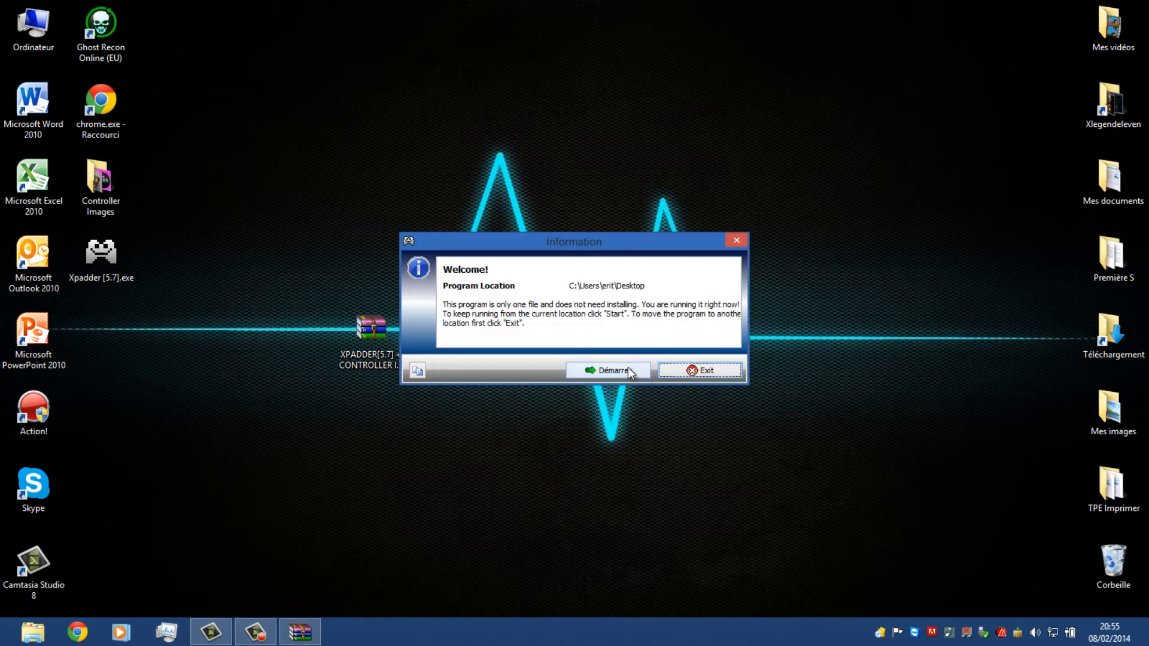
Finish the first-run setup from the desktop location, using Program Location as the default save folder and adding no file associations
{"action": "left_click", "coordinate": [629, 370]}
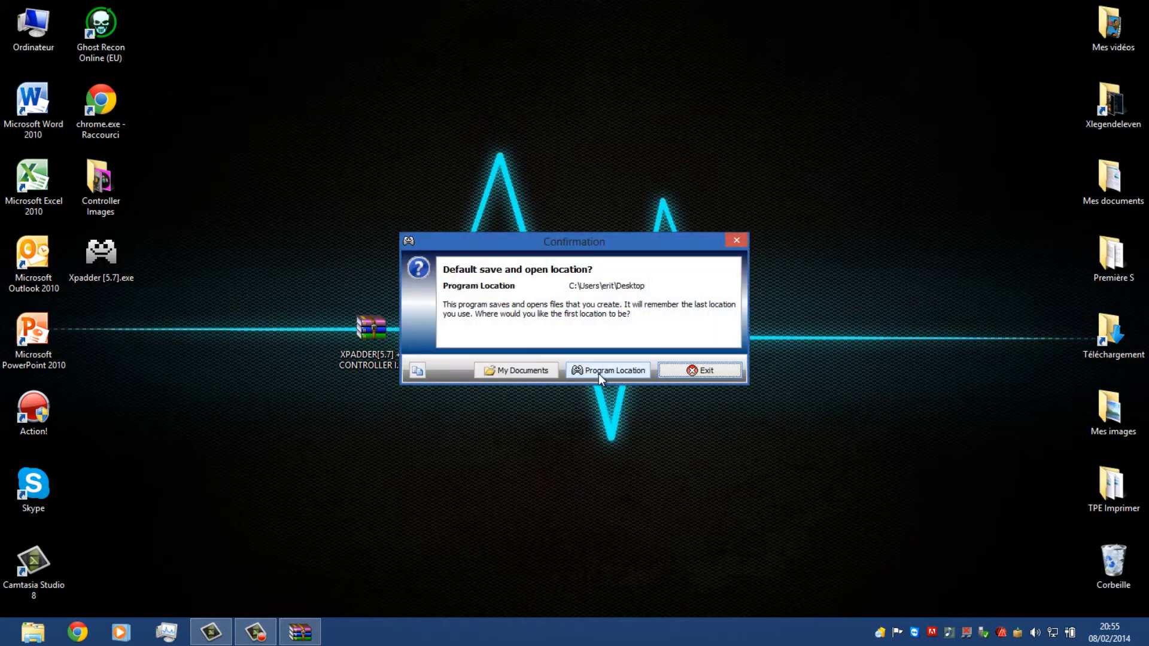
{"action": "left_click", "coordinate": [620, 371]}
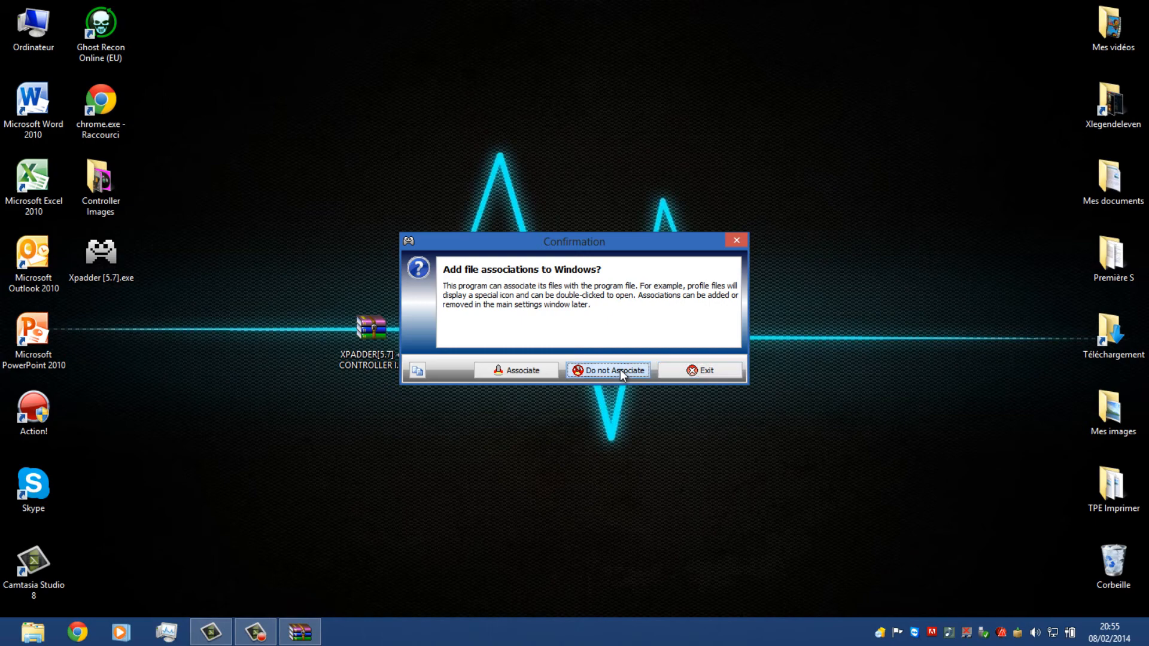
{"action": "left_click", "coordinate": [621, 371]}
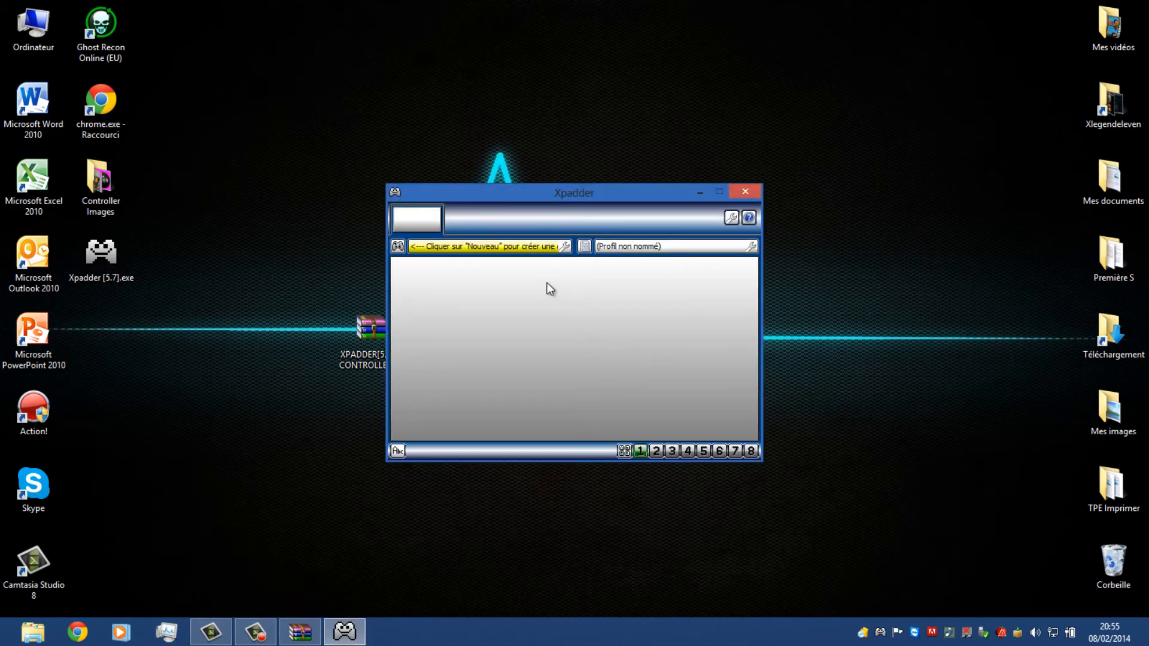
Create a new controller and look through its stick, directional pad, button and trigger settings
{"action": "left_click", "coordinate": [398, 246]}
{"action": "left_click", "coordinate": [405, 261]}
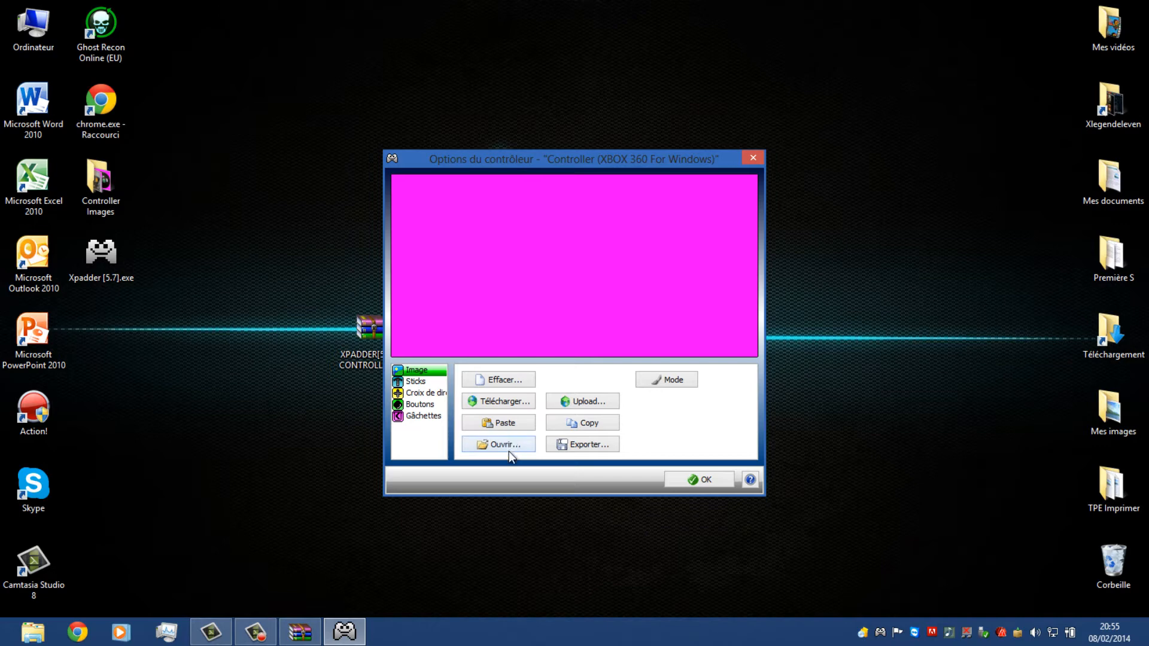
{"action": "left_click", "coordinate": [423, 383]}
{"action": "left_click", "coordinate": [427, 394]}
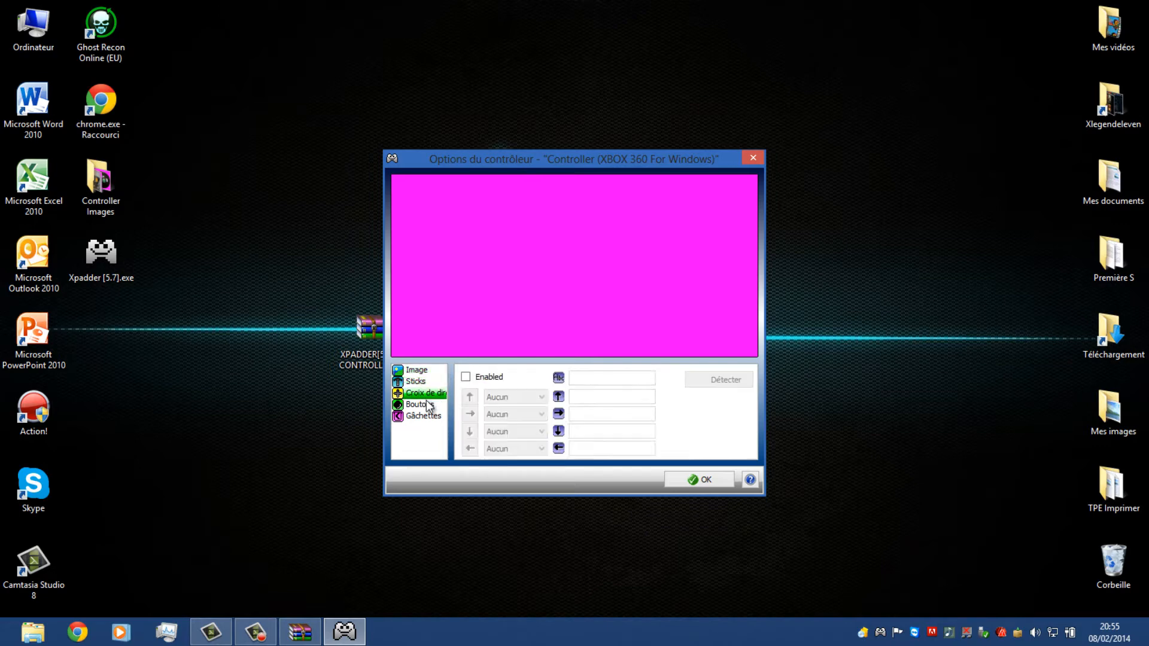
{"action": "left_click", "coordinate": [426, 406]}
{"action": "left_click", "coordinate": [426, 416]}
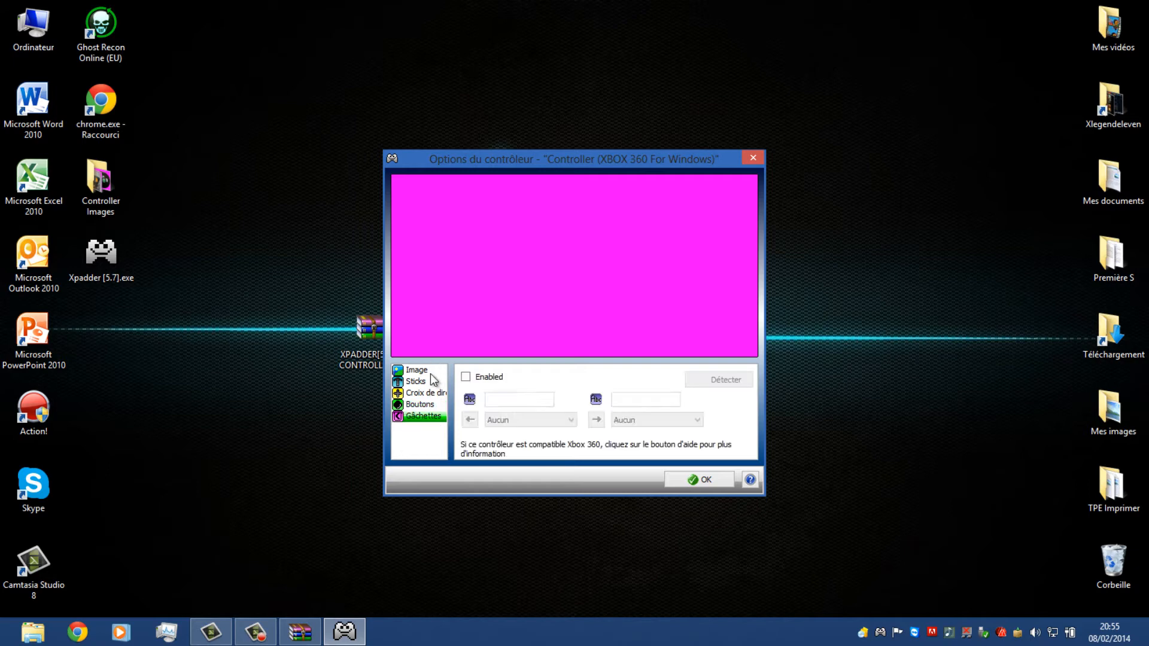
Load the white Microsoft_Xbox_360 bitmap from the Controller Images folder as the controller's image
{"action": "left_click", "coordinate": [408, 369]}
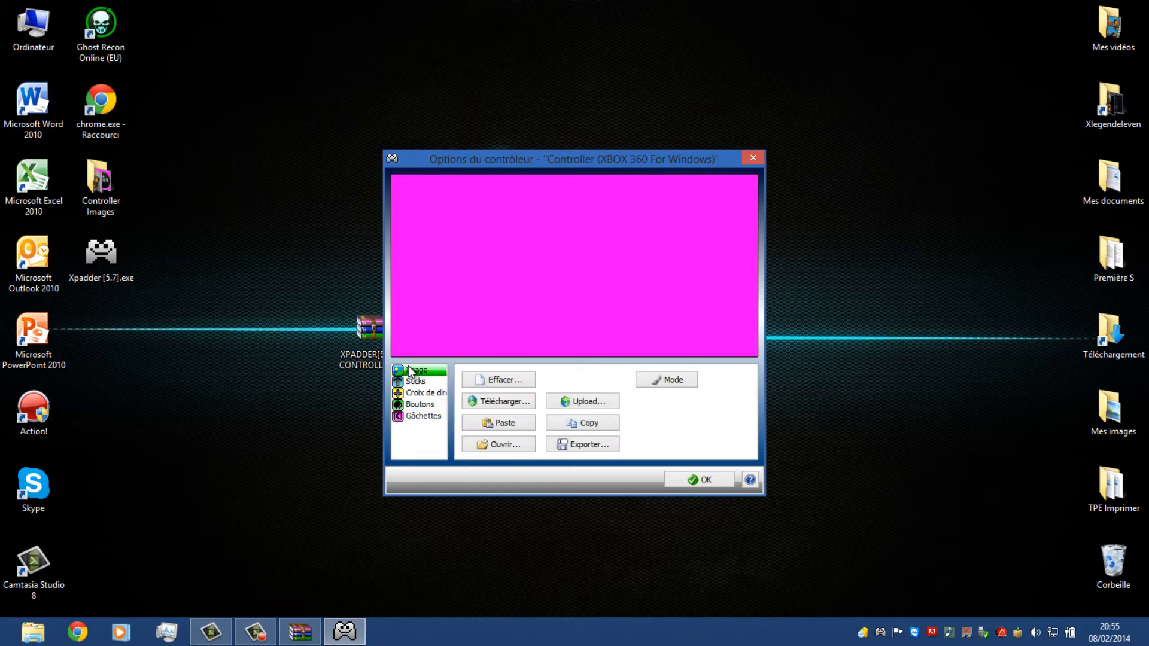
{"action": "left_click", "coordinate": [523, 443]}
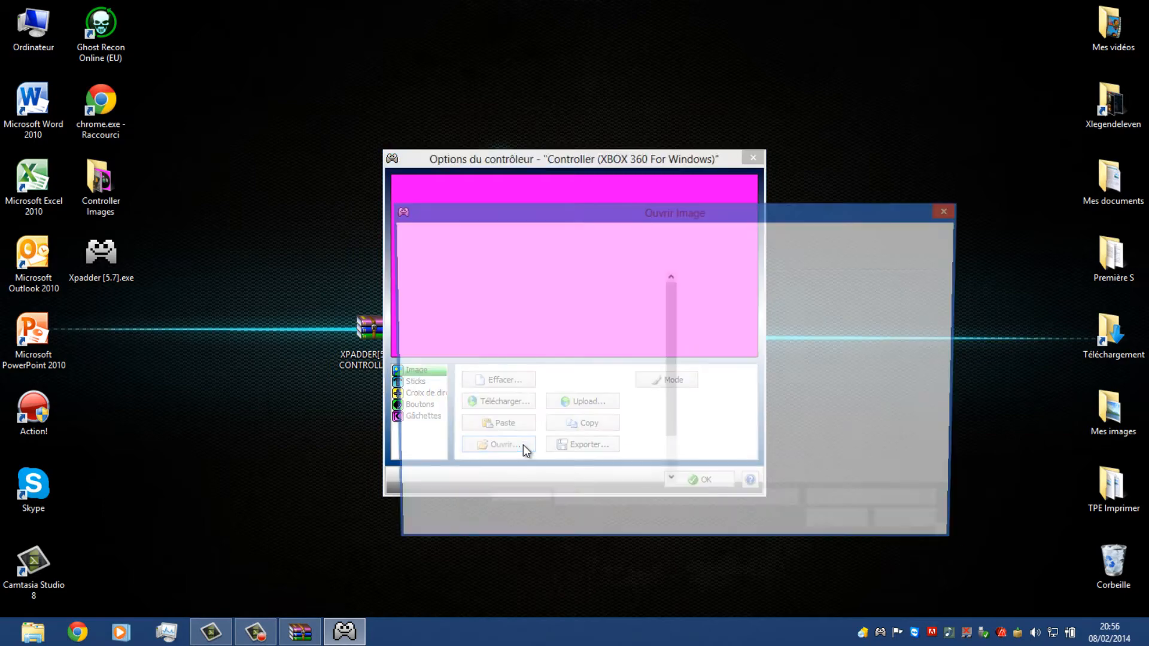
{"action": "double_click", "coordinate": [706, 211]}
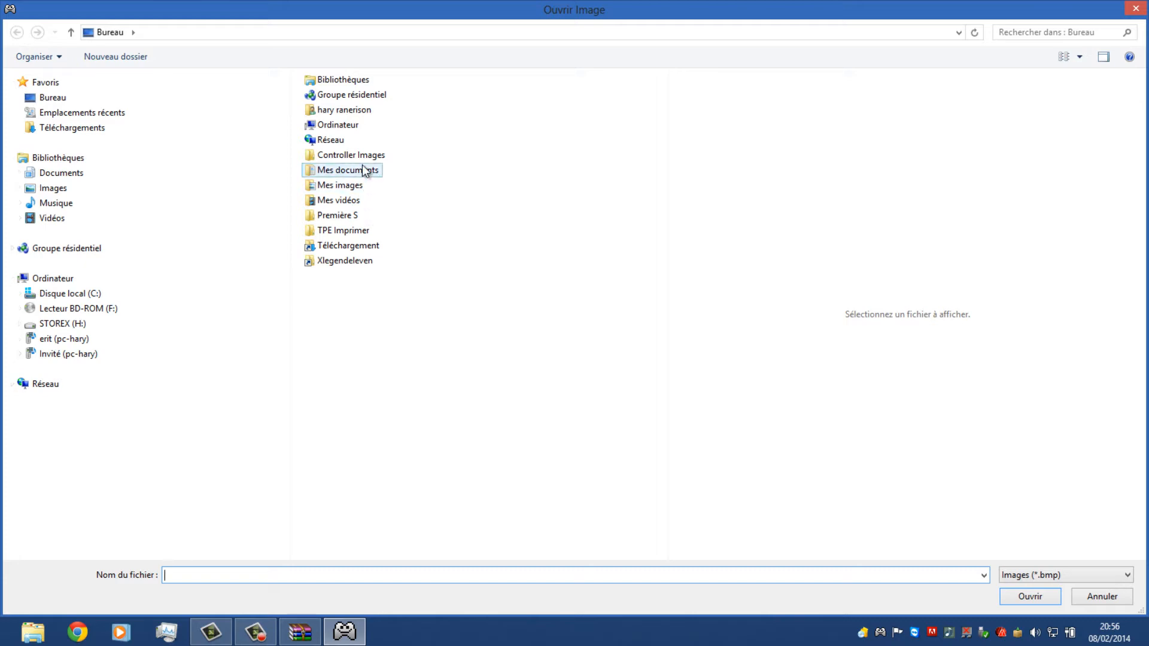
{"action": "double_click", "coordinate": [363, 154]}
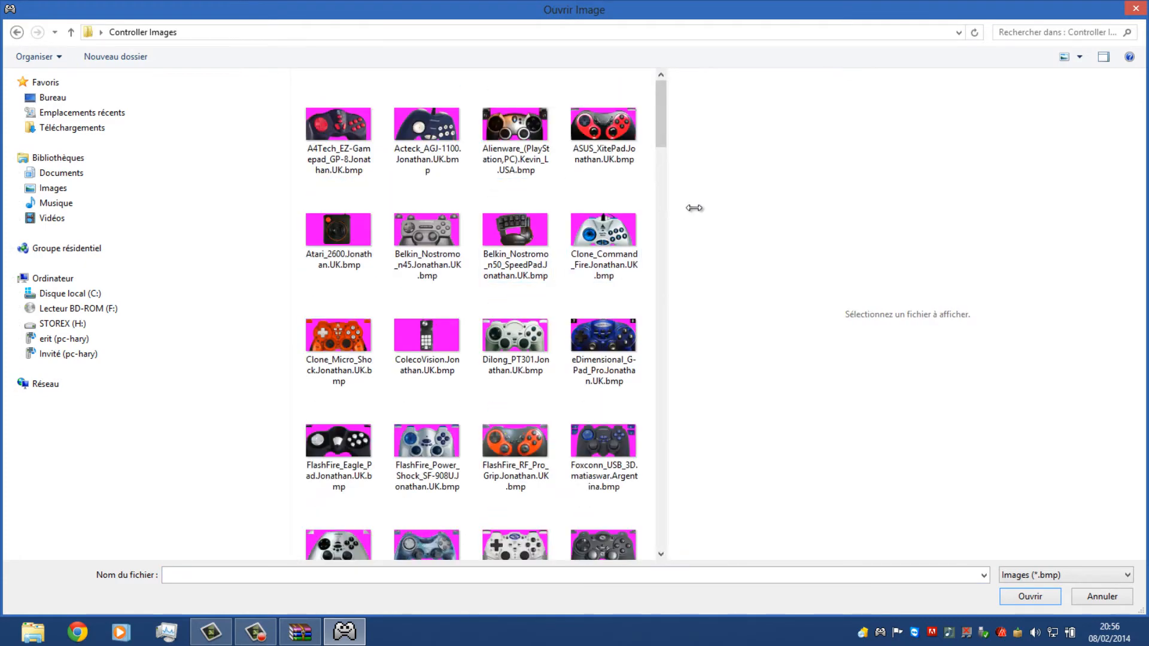
{"action": "left_click_drag", "start_coordinate": [695, 207], "coordinate": [1101, 288]}
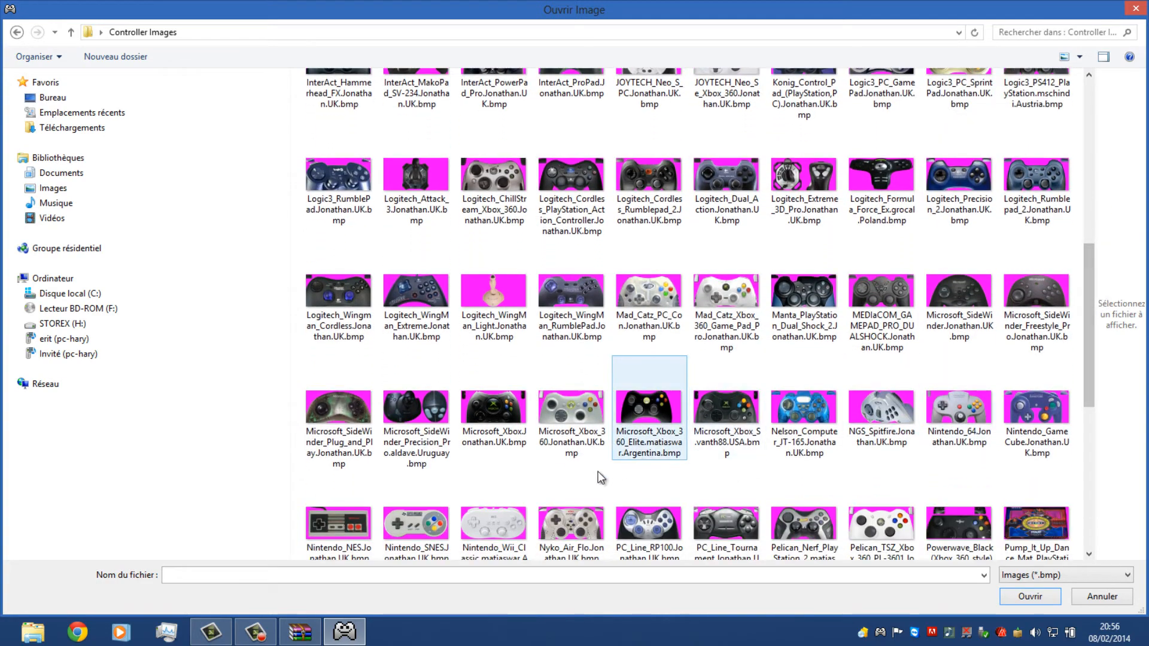
{"action": "double_click", "coordinate": [593, 437]}
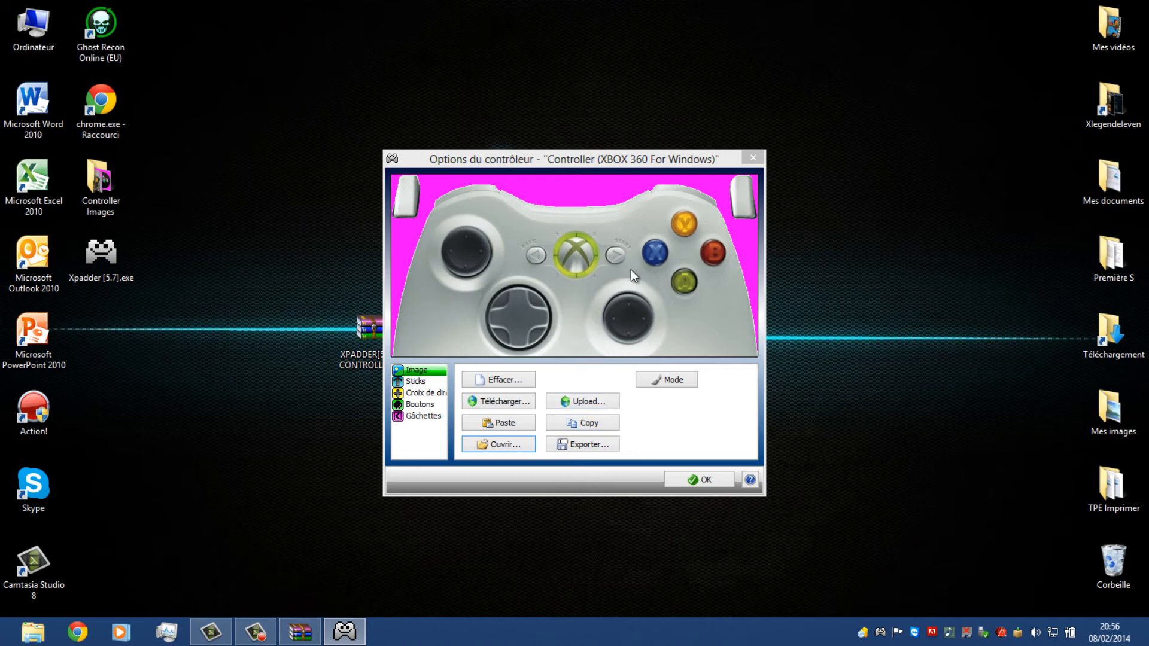
Enable Stick 1 and Stick 2 with their detected axes, and place their markers over the two thumbsticks on the controller image
{"action": "left_click", "coordinate": [422, 382]}
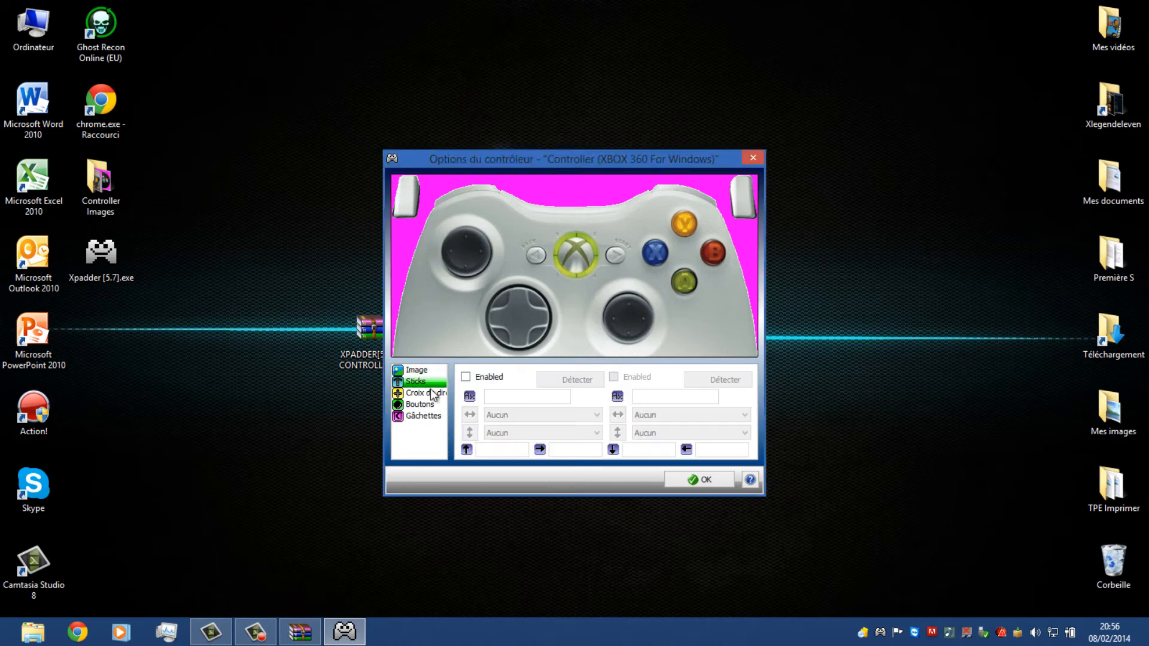
{"action": "left_click", "coordinate": [466, 377]}
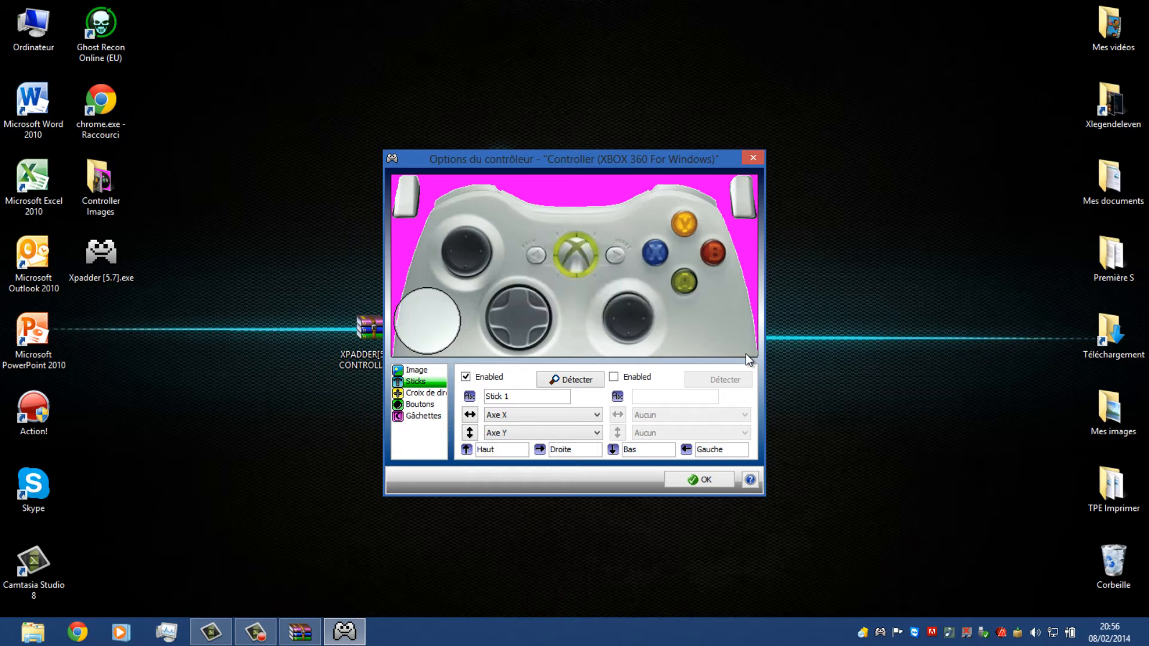
{"action": "mouse_move", "coordinate": [401, 301]}
{"action": "left_mouse_down"}
{"action": "mouse_move", "coordinate": [436, 322]}
{"action": "mouse_move", "coordinate": [460, 249]}
{"action": "mouse_move", "coordinate": [473, 253]}
{"action": "left_mouse_up"}
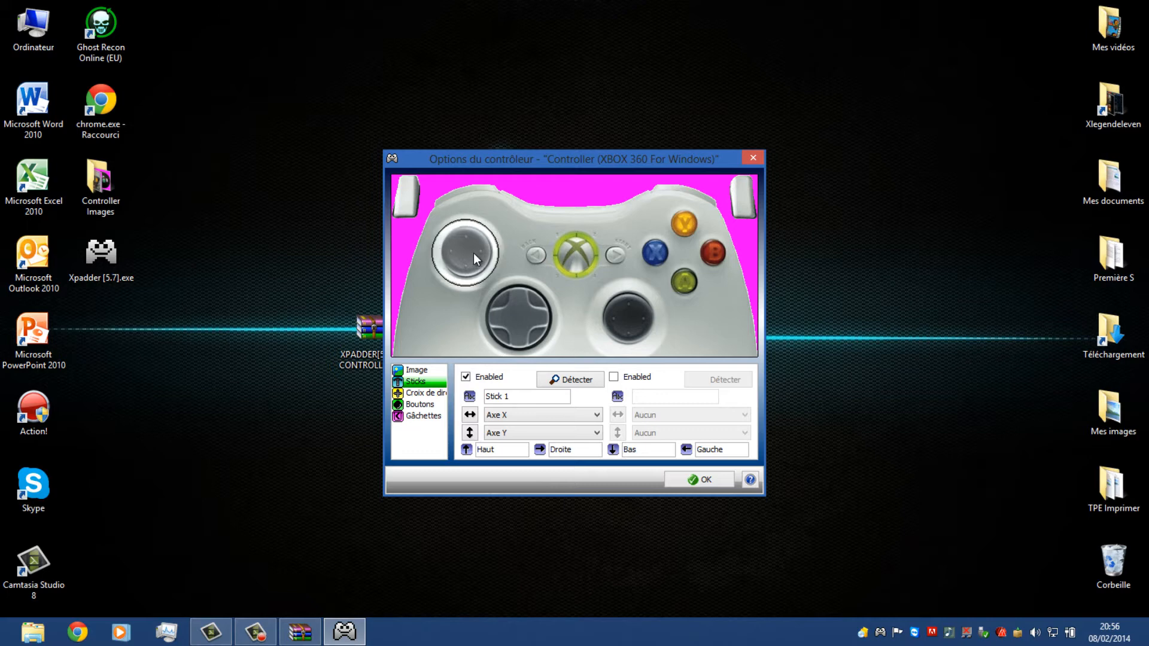
{"action": "left_click", "coordinate": [635, 376]}
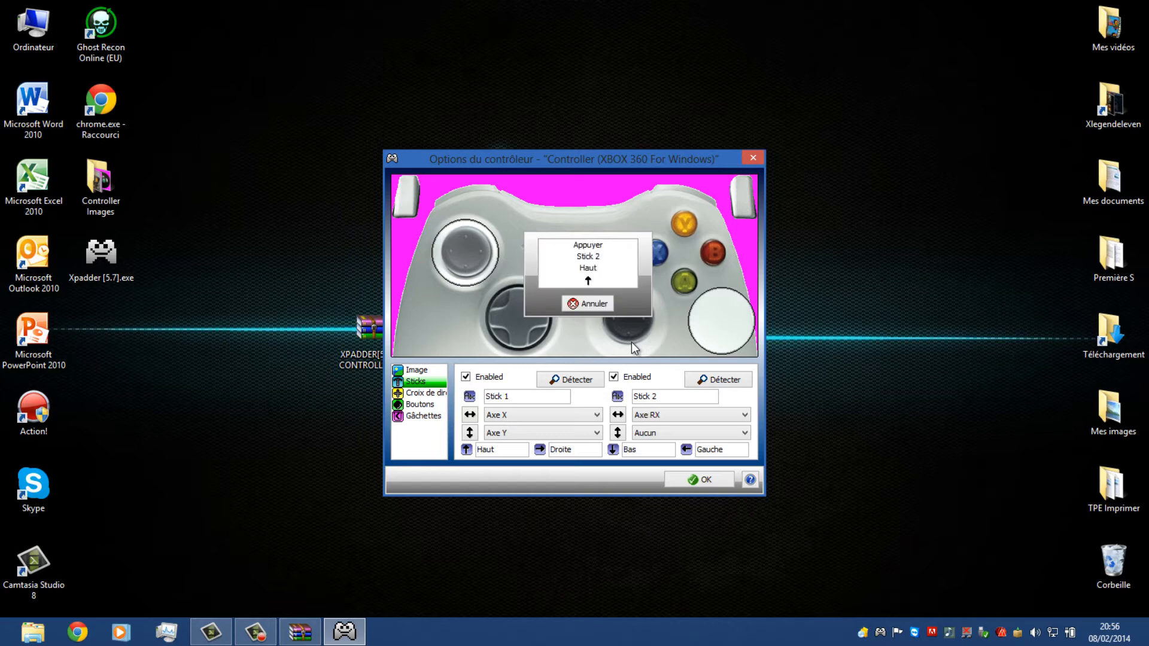
{"action": "left_click_drag", "start_coordinate": [708, 306], "coordinate": [636, 307]}
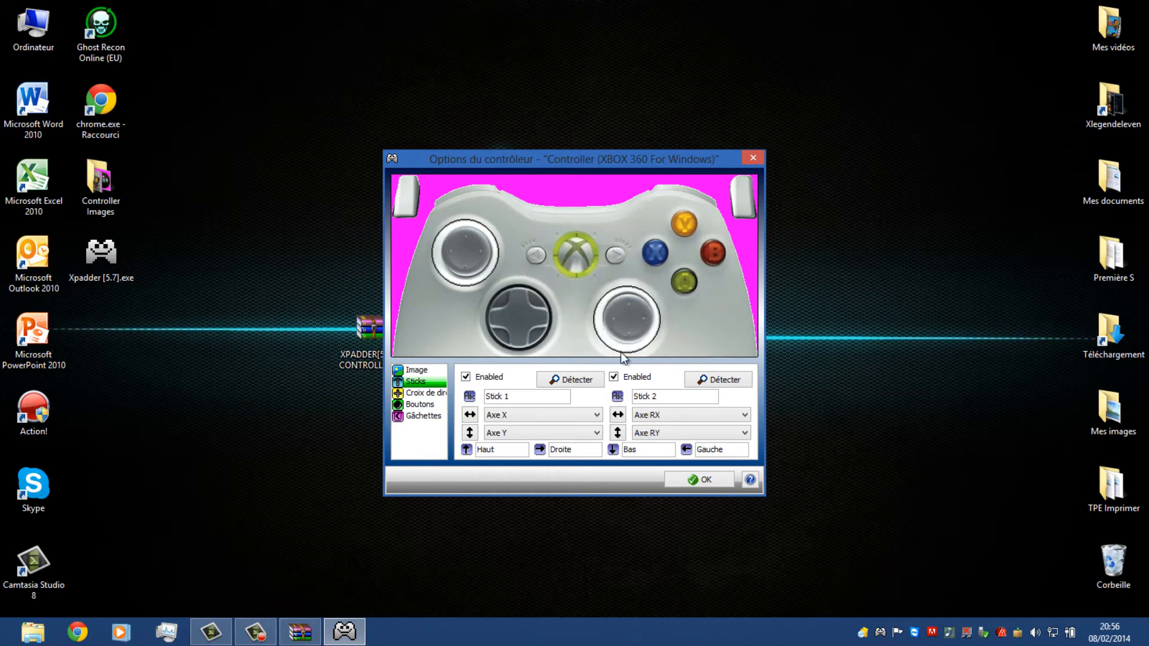
Enable the directional pad with its four directions detected as POV, and place its marker over the pad on the controller image
{"action": "left_click", "coordinate": [423, 392]}
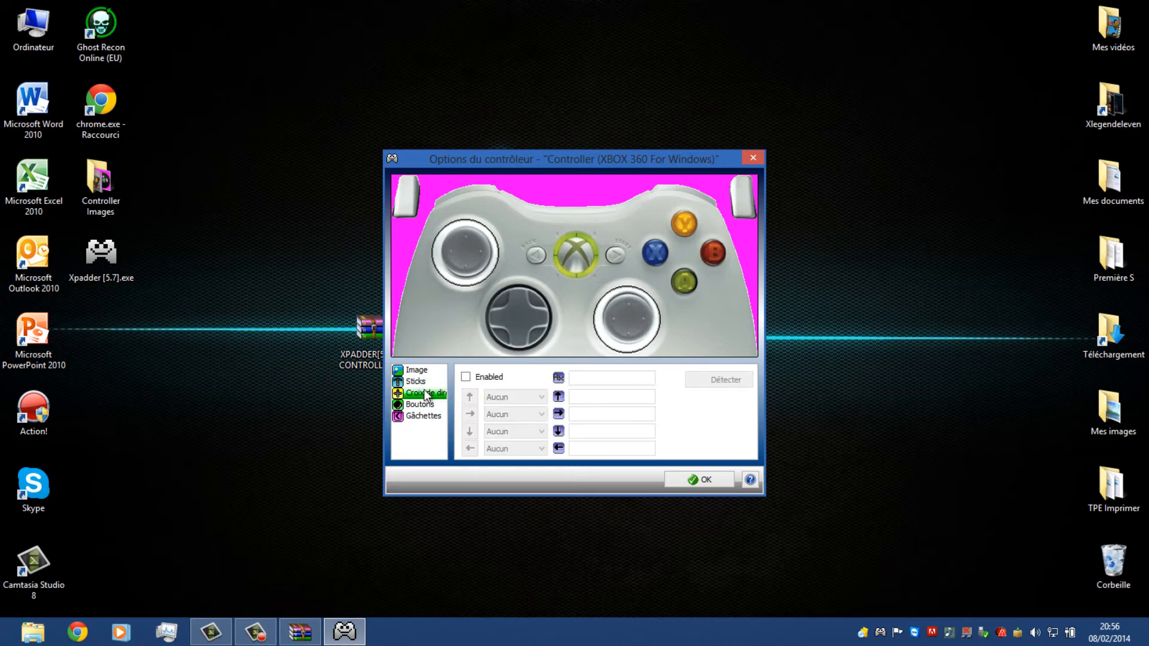
{"action": "left_click", "coordinate": [466, 378]}
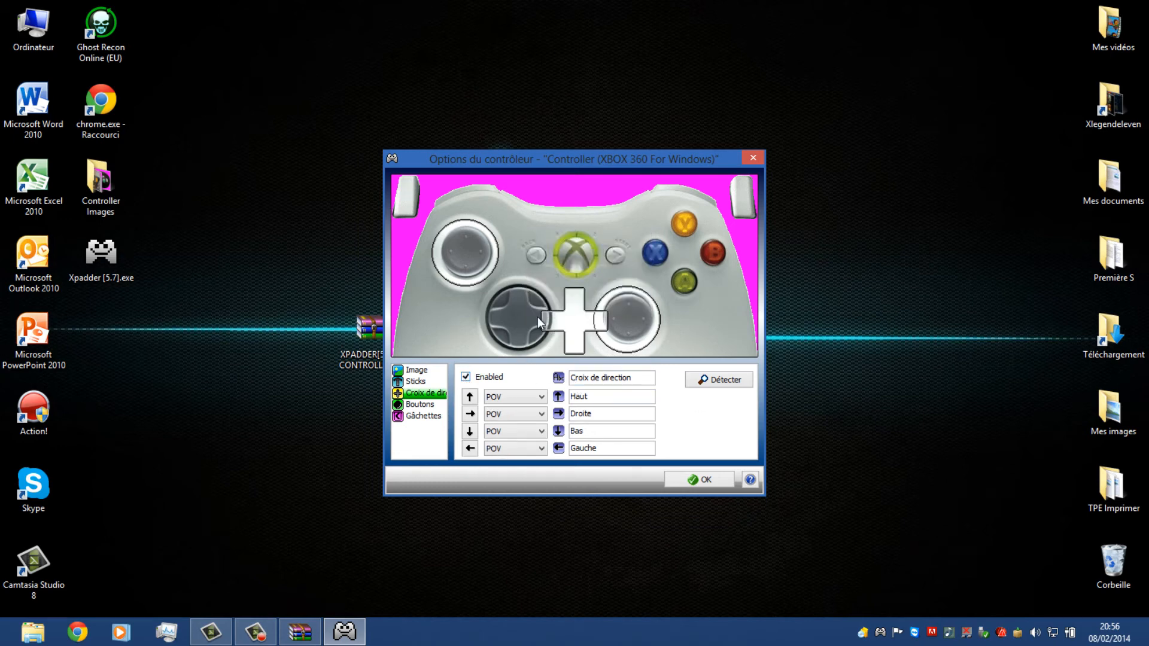
{"action": "left_click_drag", "start_coordinate": [538, 317], "coordinate": [501, 318]}
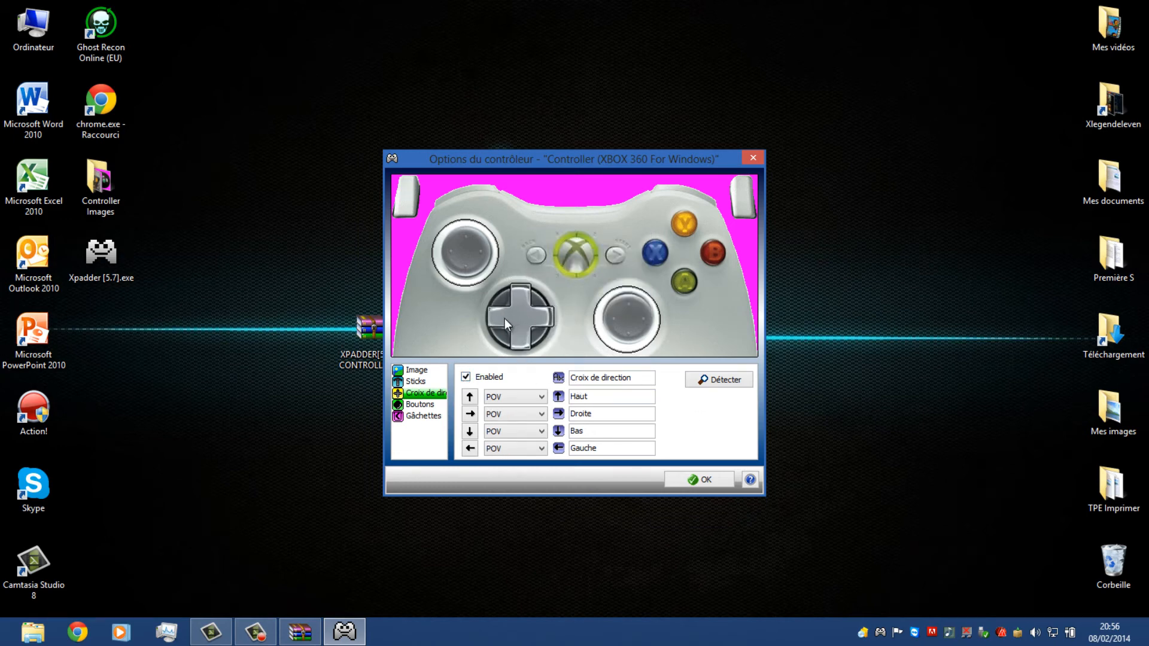
Add the controller's buttons and place their markers over A, B, Y, X, Start, Back and the two shoulder buttons
{"action": "left_click", "coordinate": [432, 405]}
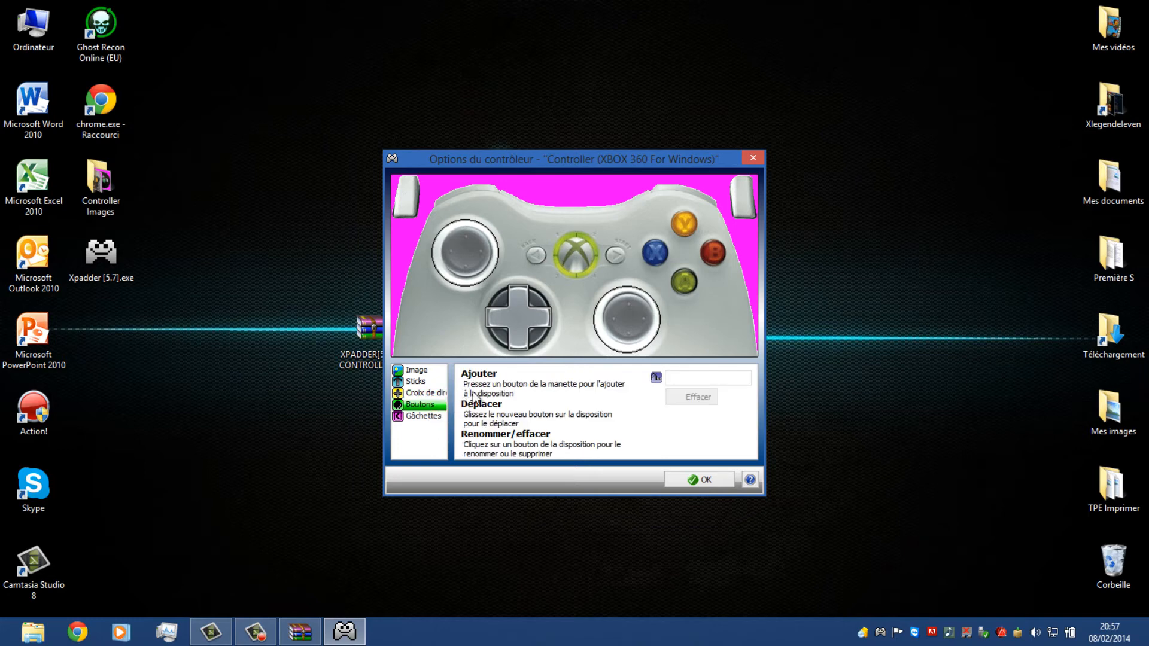
{"action": "left_click_drag", "start_coordinate": [421, 251], "coordinate": [679, 293]}
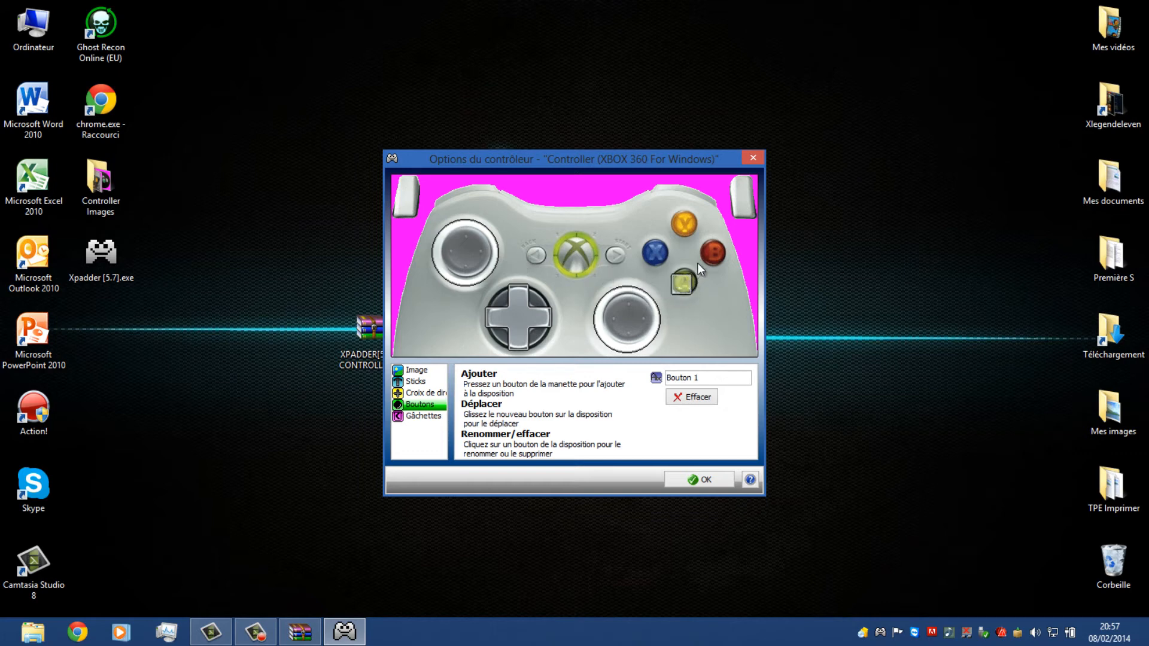
{"action": "left_click_drag", "start_coordinate": [439, 254], "coordinate": [717, 256]}
{"action": "left_click_drag", "start_coordinate": [462, 260], "coordinate": [684, 229]}
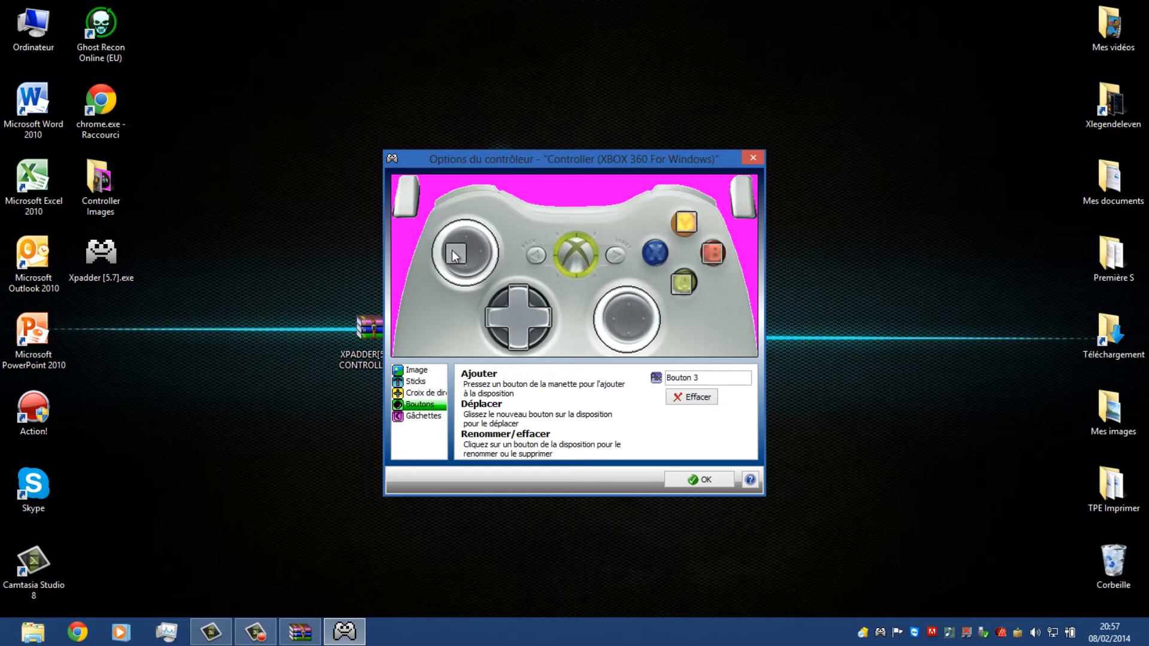
{"action": "left_click_drag", "start_coordinate": [453, 256], "coordinate": [608, 256]}
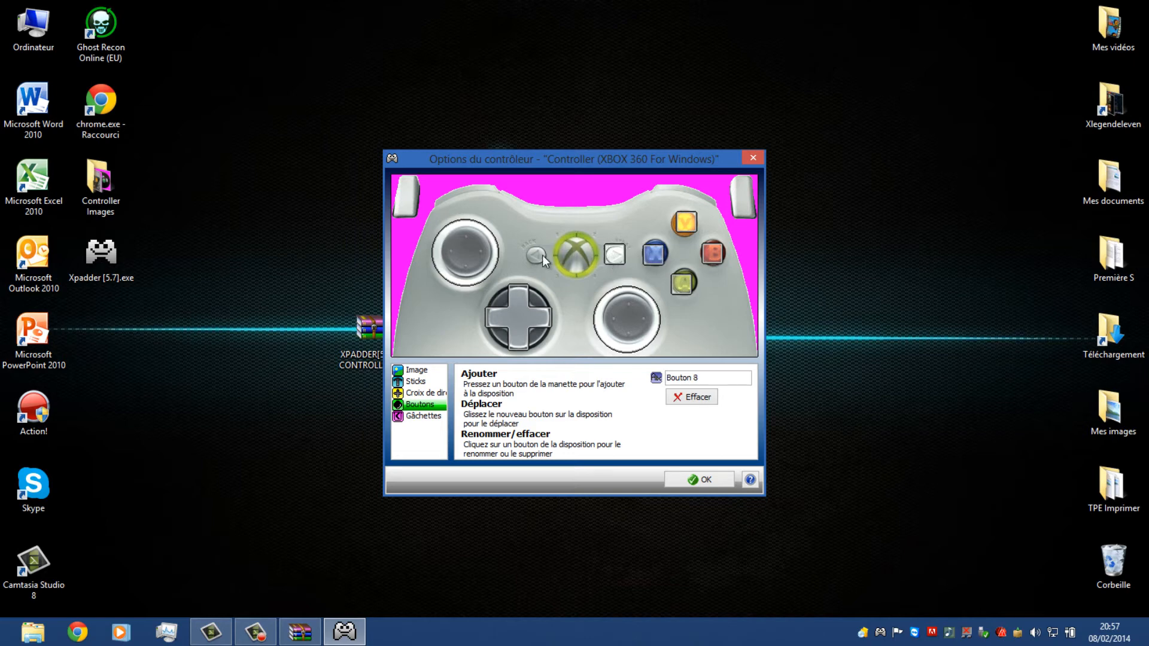
{"action": "left_click_drag", "start_coordinate": [533, 254], "coordinate": [536, 254]}
{"action": "left_click_drag", "start_coordinate": [505, 256], "coordinate": [469, 194]}
{"action": "left_click_drag", "start_coordinate": [514, 255], "coordinate": [671, 191]}
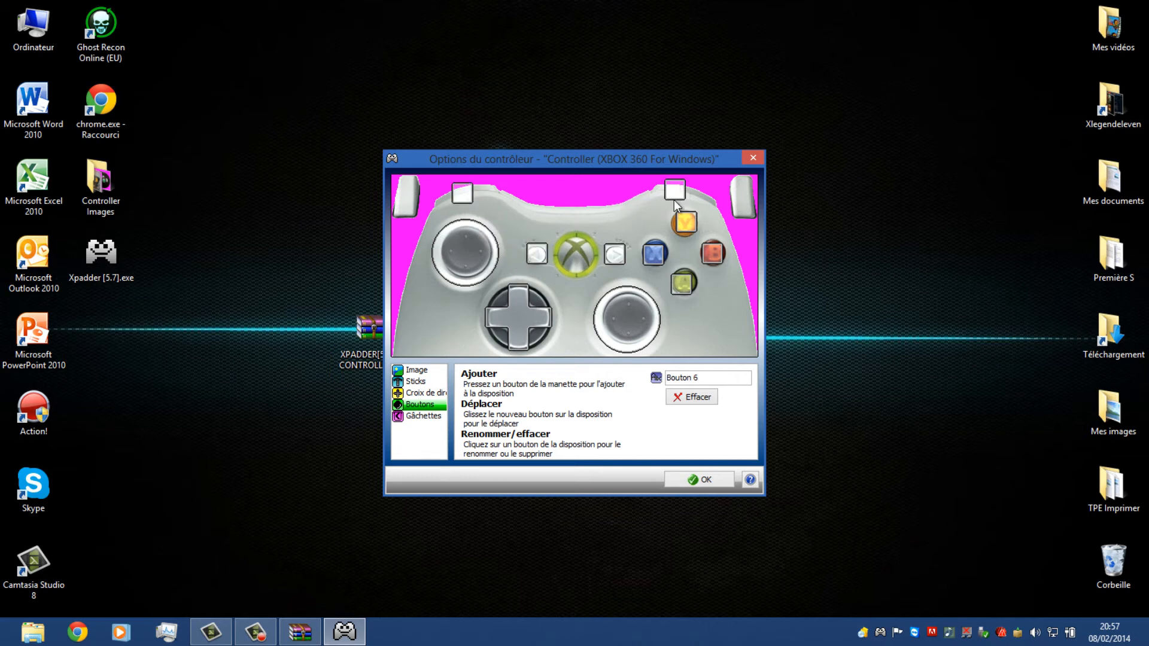
Enable the triggers with Axe Z+ for Gâchette Gauche and Axe Z- for Gâchette Droite, and accept the controller setup
{"action": "left_click", "coordinate": [417, 416]}
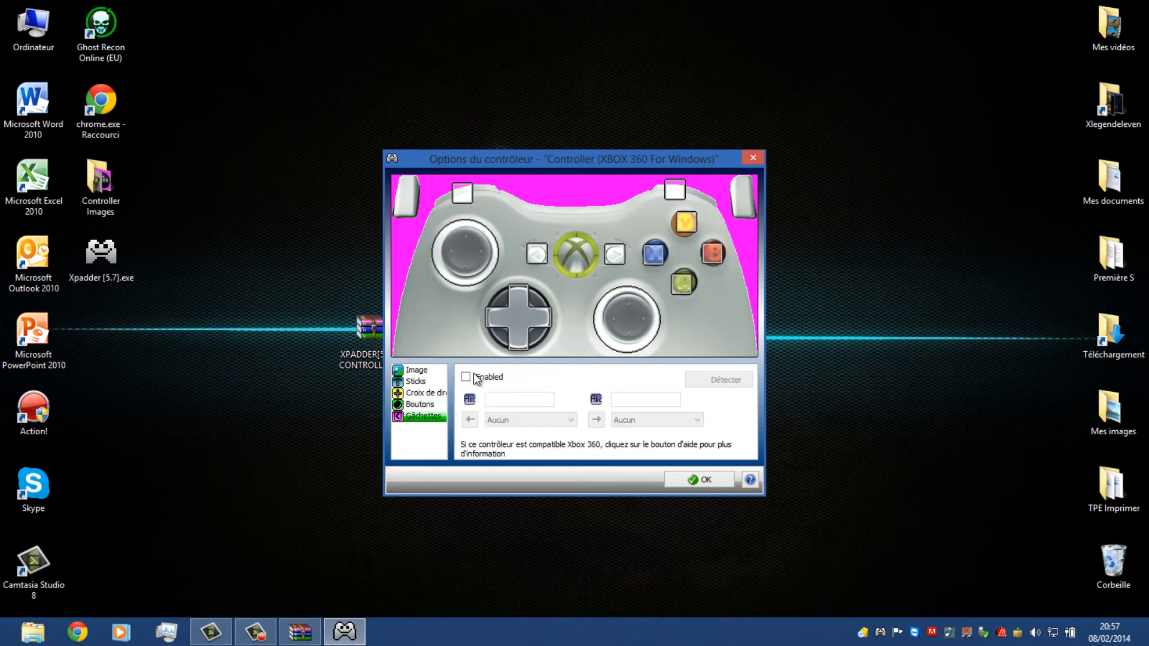
{"action": "left_click", "coordinate": [466, 377]}
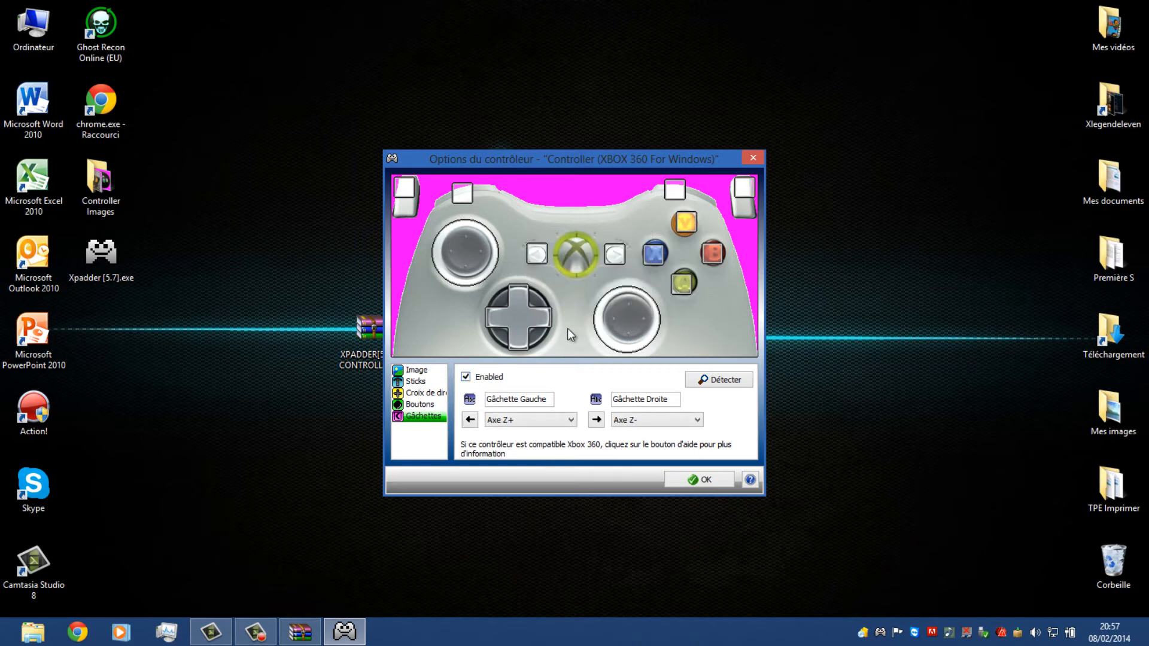
{"action": "left_click", "coordinate": [707, 479]}
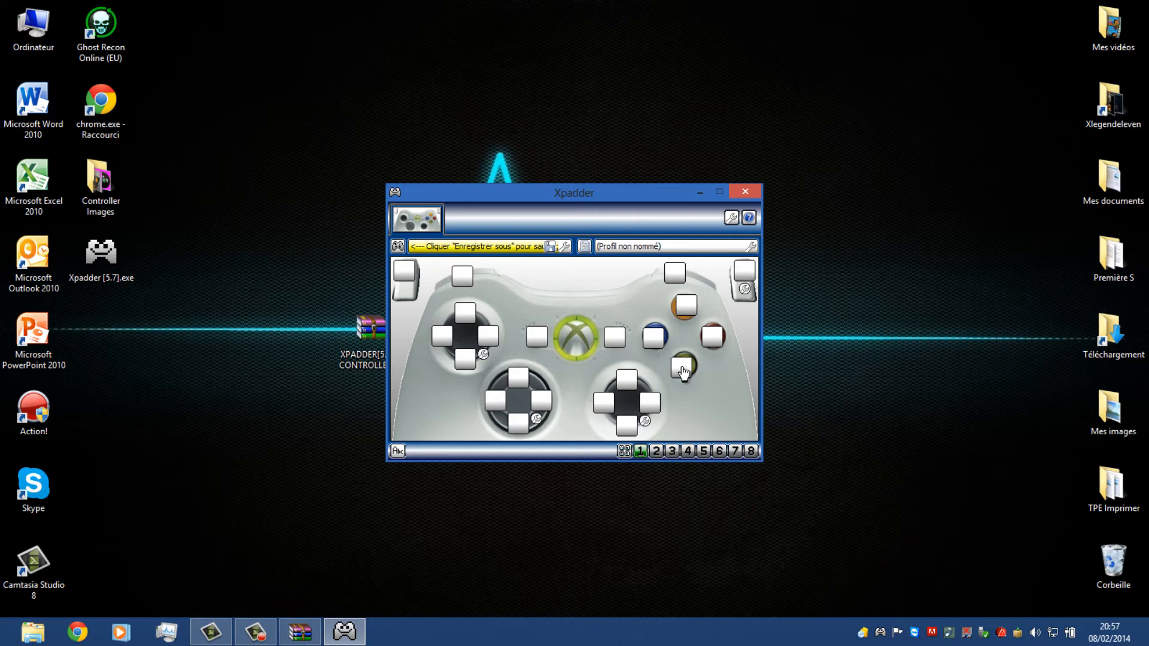
Assign the Space key to the green A button
{"action": "left_click", "coordinate": [682, 367]}
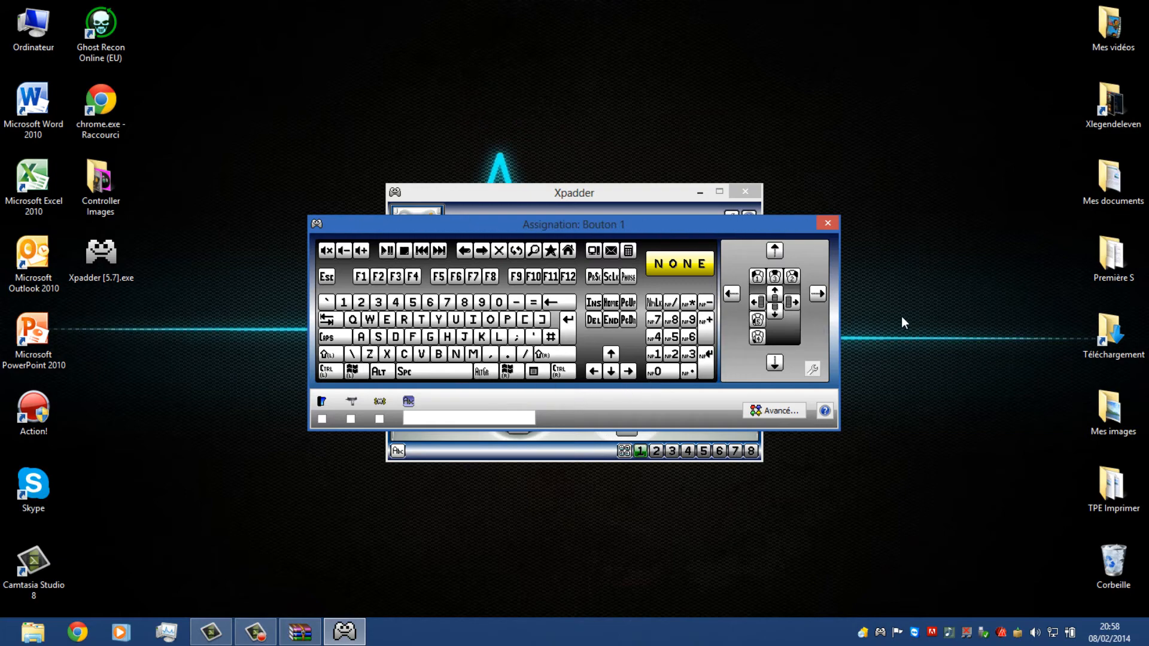
{"action": "key", "text": "space"}
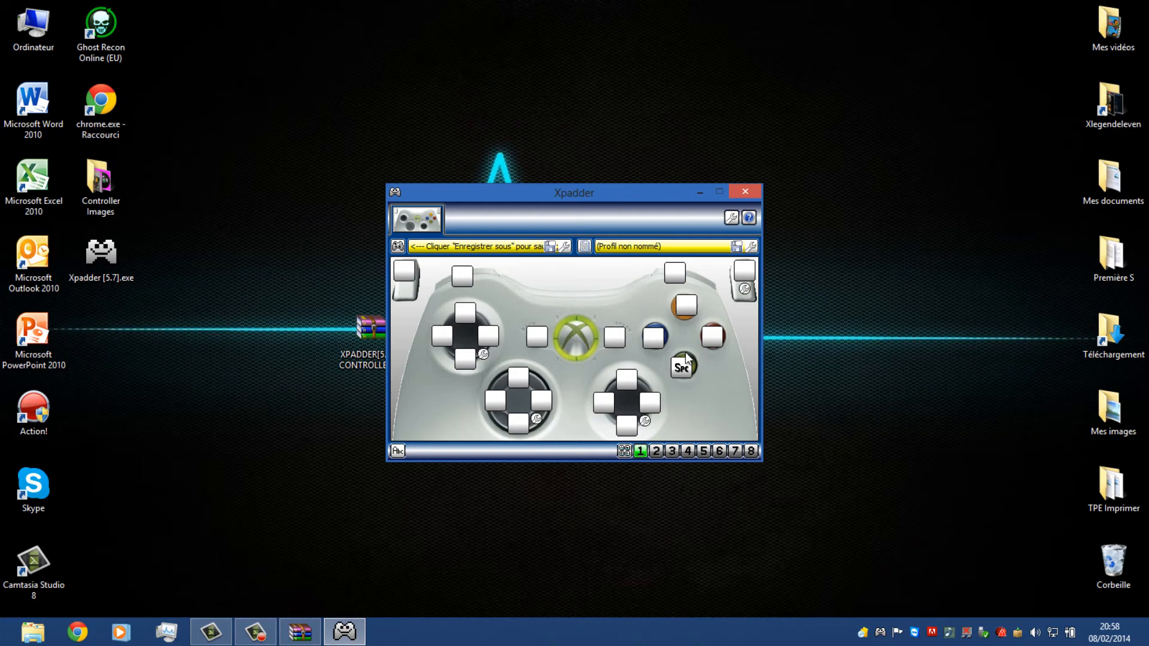
{"action": "left_click", "coordinate": [677, 372]}
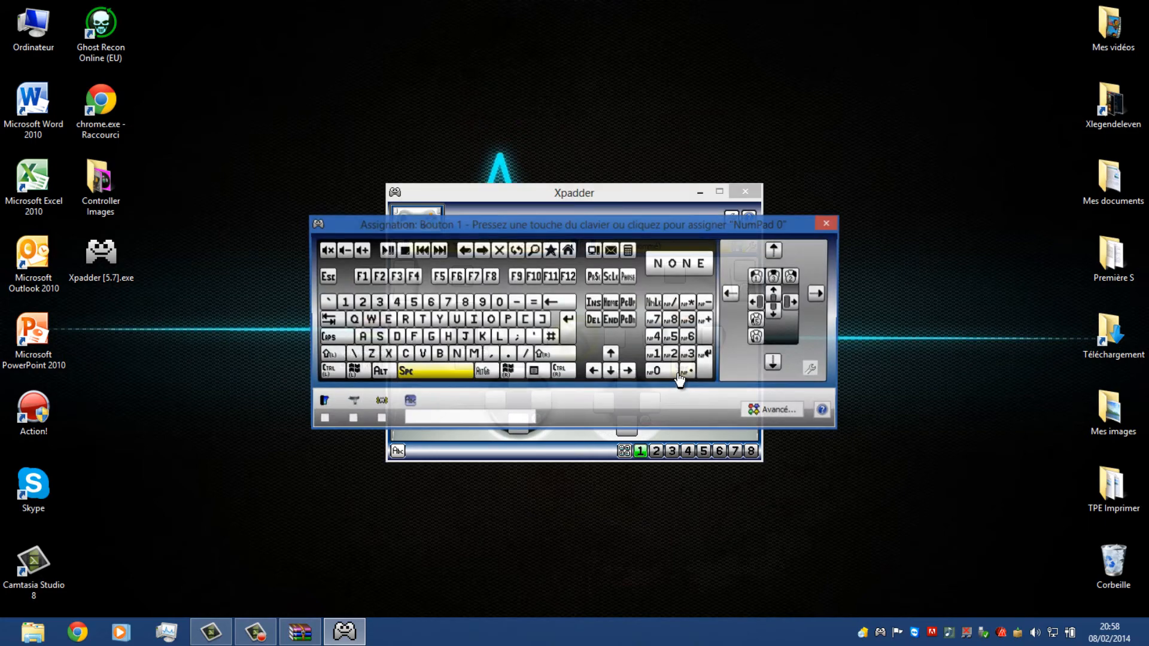
{"action": "left_click", "coordinate": [441, 372]}
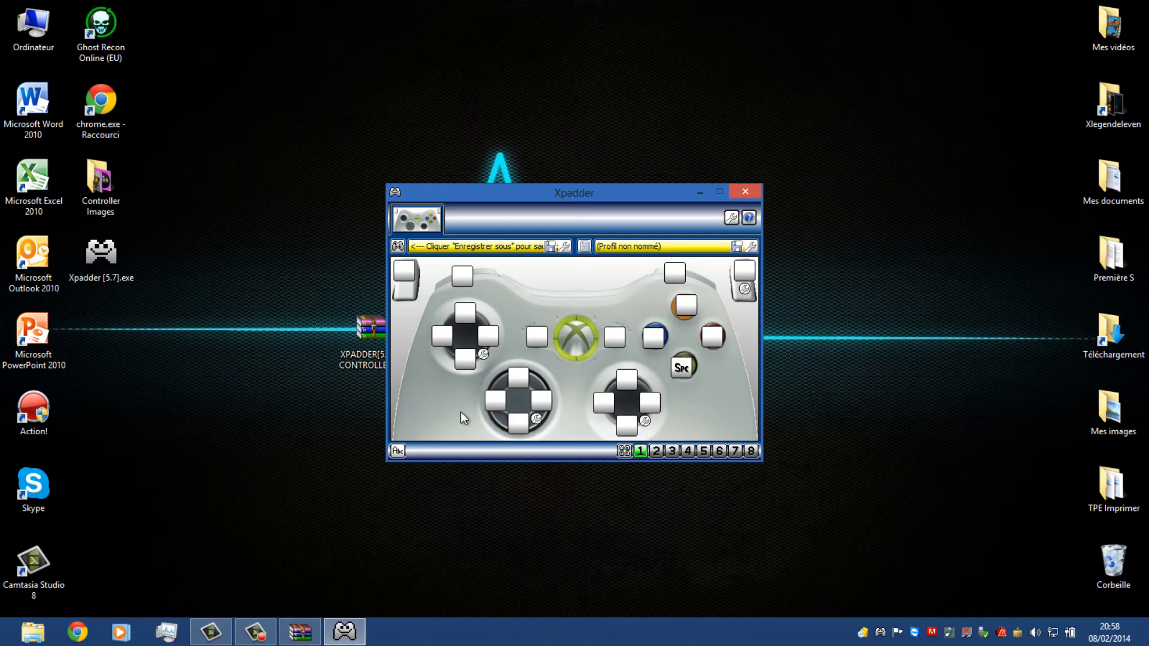
Assign the left Control key to the red B button
{"action": "left_click", "coordinate": [714, 337]}
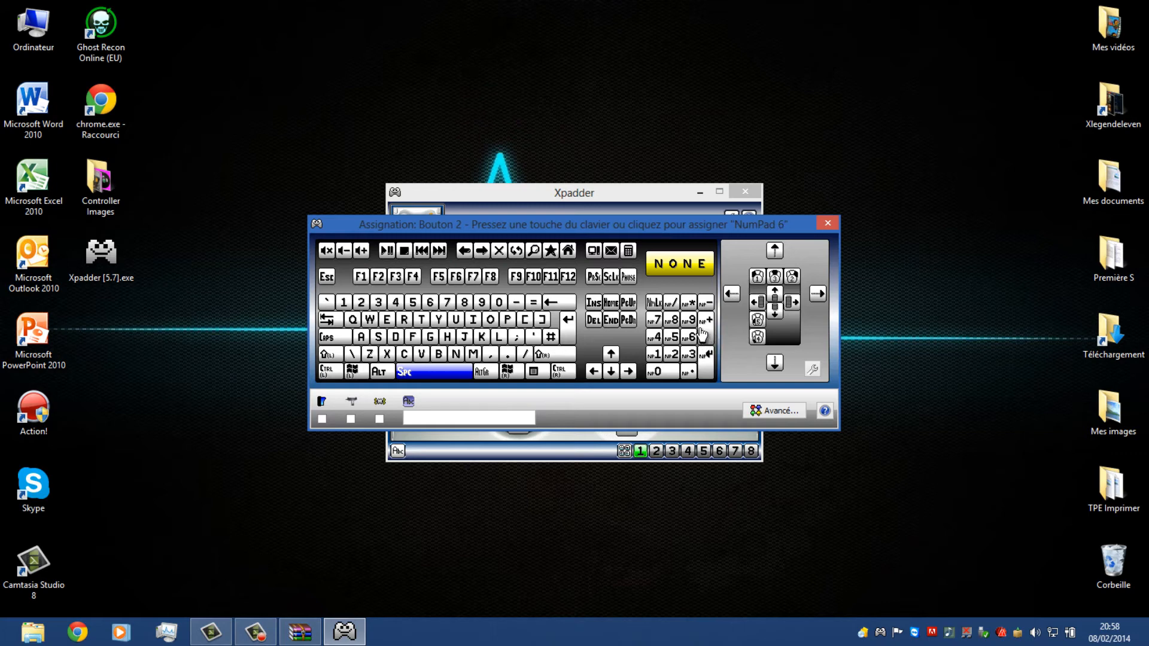
{"action": "key", "text": "ctrl"}
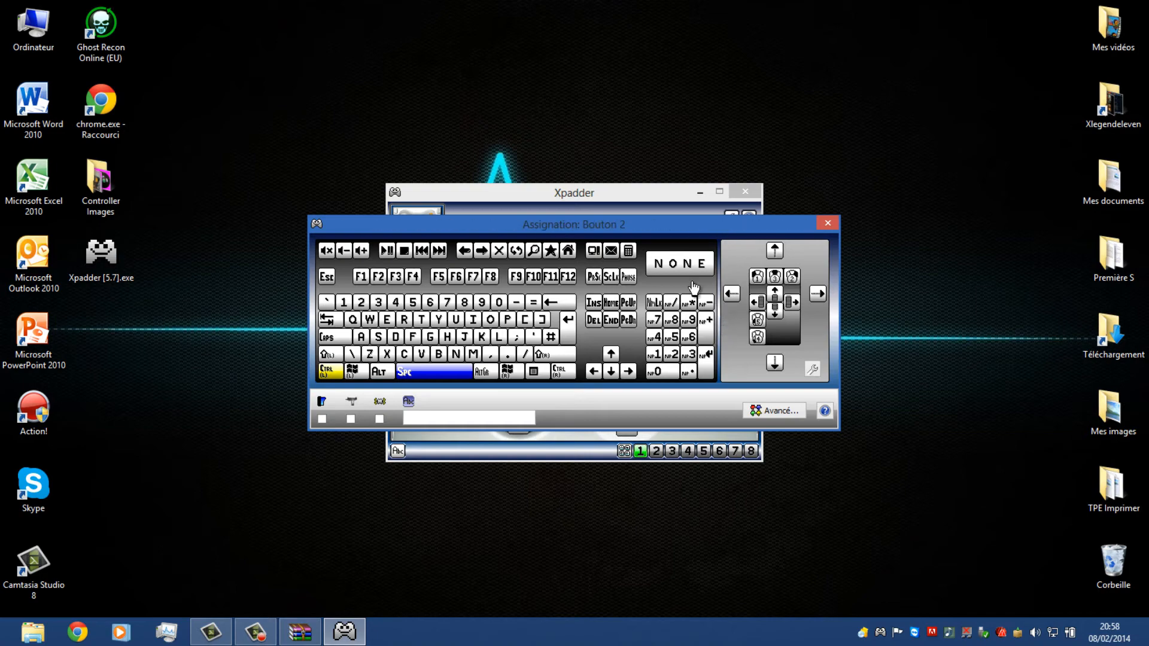
{"action": "left_click", "coordinate": [333, 372]}
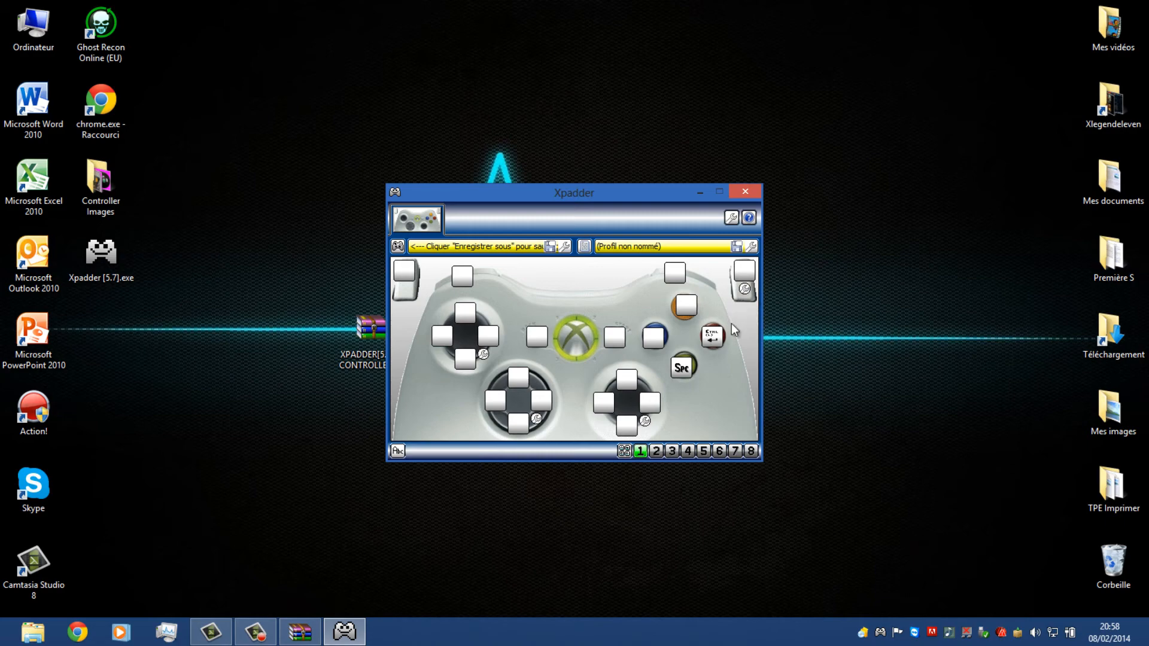
{"action": "left_click", "coordinate": [712, 336]}
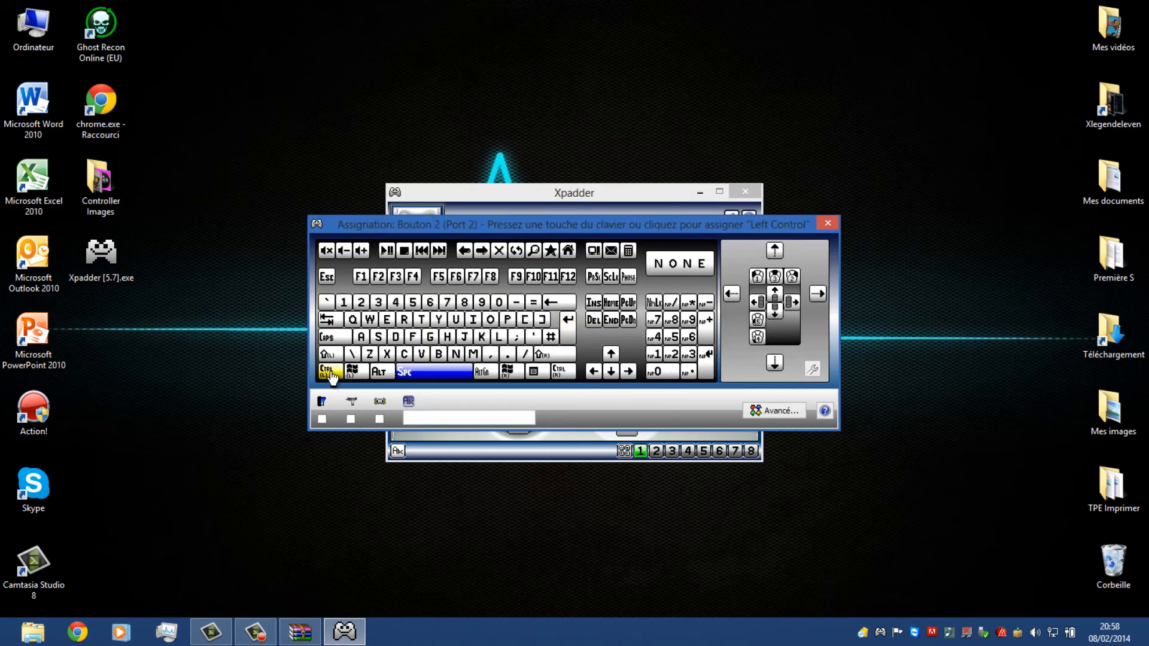
{"action": "left_click", "coordinate": [827, 226]}
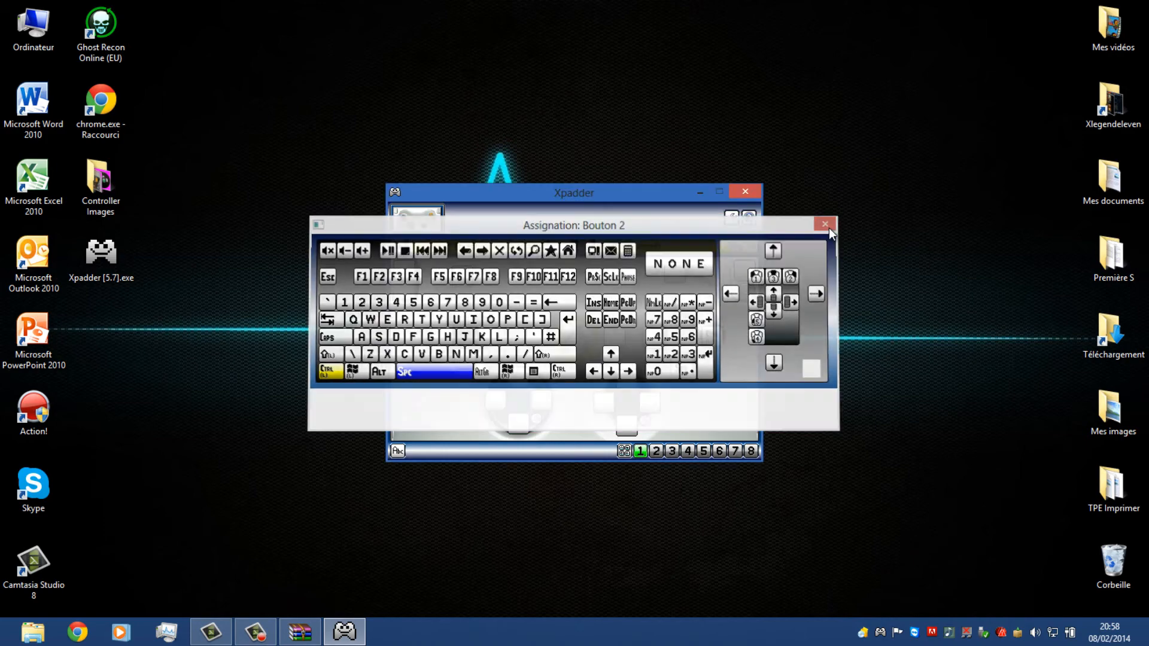
Assign key 1 to the yellow Y button and key R to the blue X button
{"action": "left_click", "coordinate": [688, 305]}
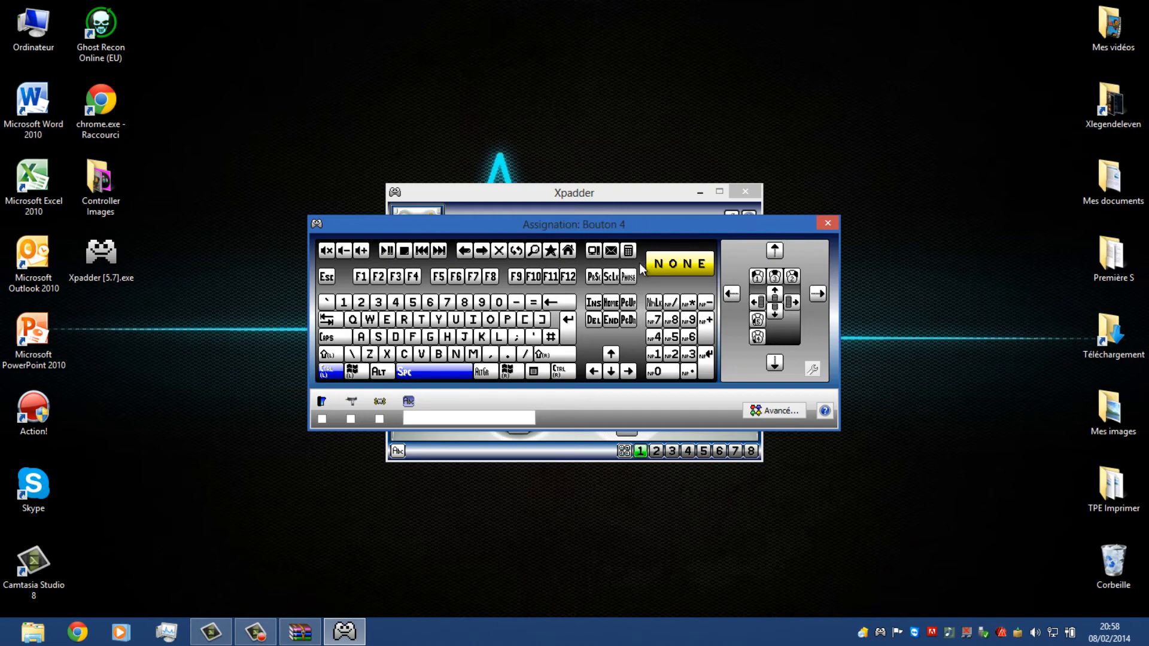
{"action": "key", "text": "1"}
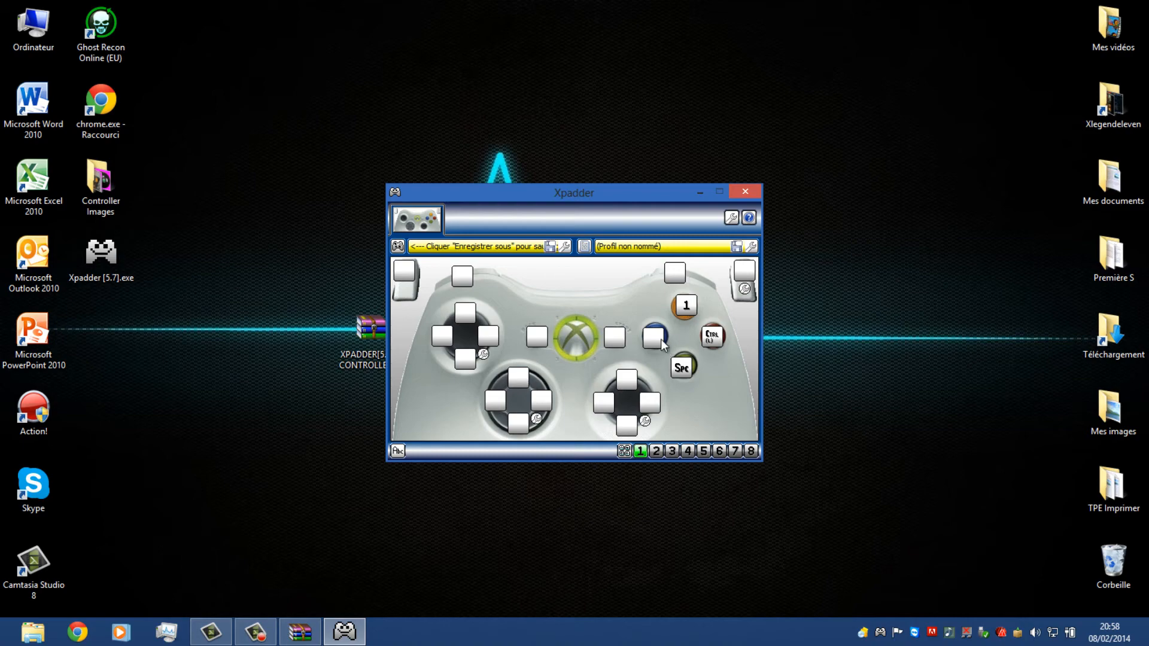
{"action": "left_click", "coordinate": [661, 343]}
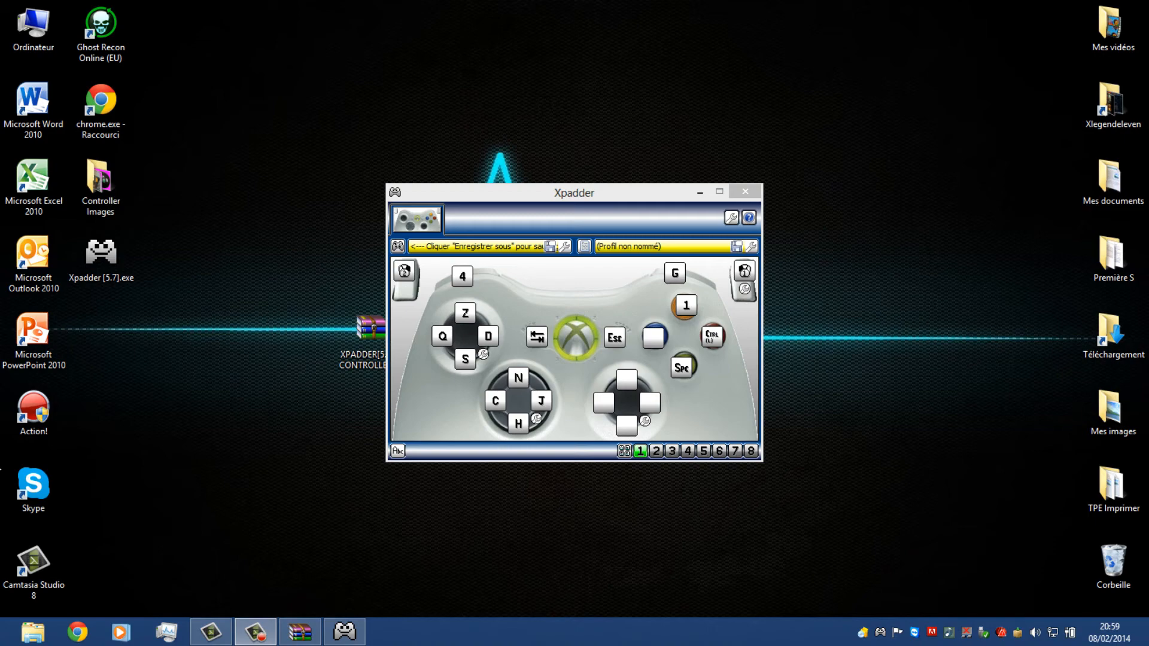
{"action": "left_click", "coordinate": [654, 339]}
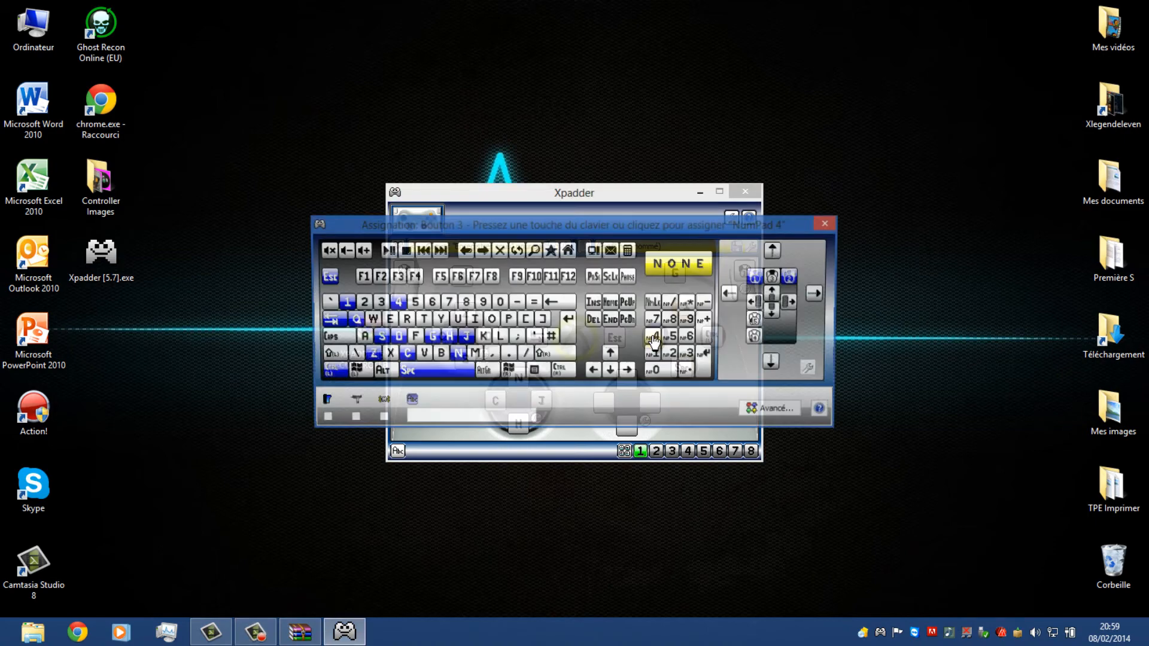
{"action": "key", "text": "r"}
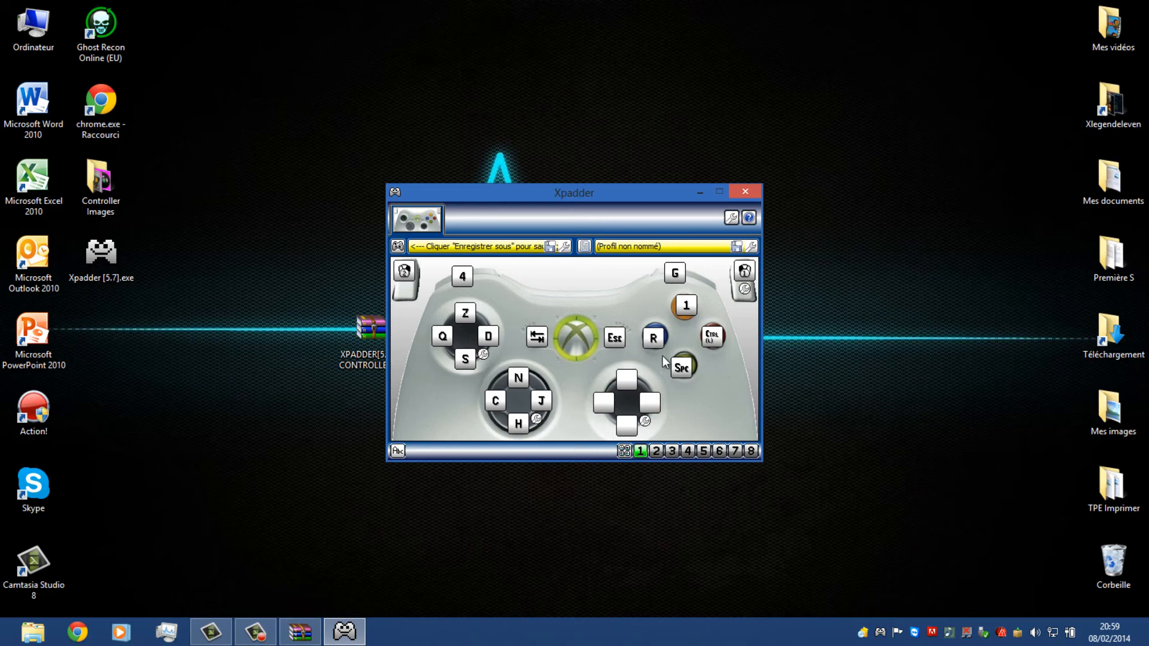
Assign mouse movement up, right, down and left to the matching directions of Stick 2
{"action": "left_click", "coordinate": [627, 383]}
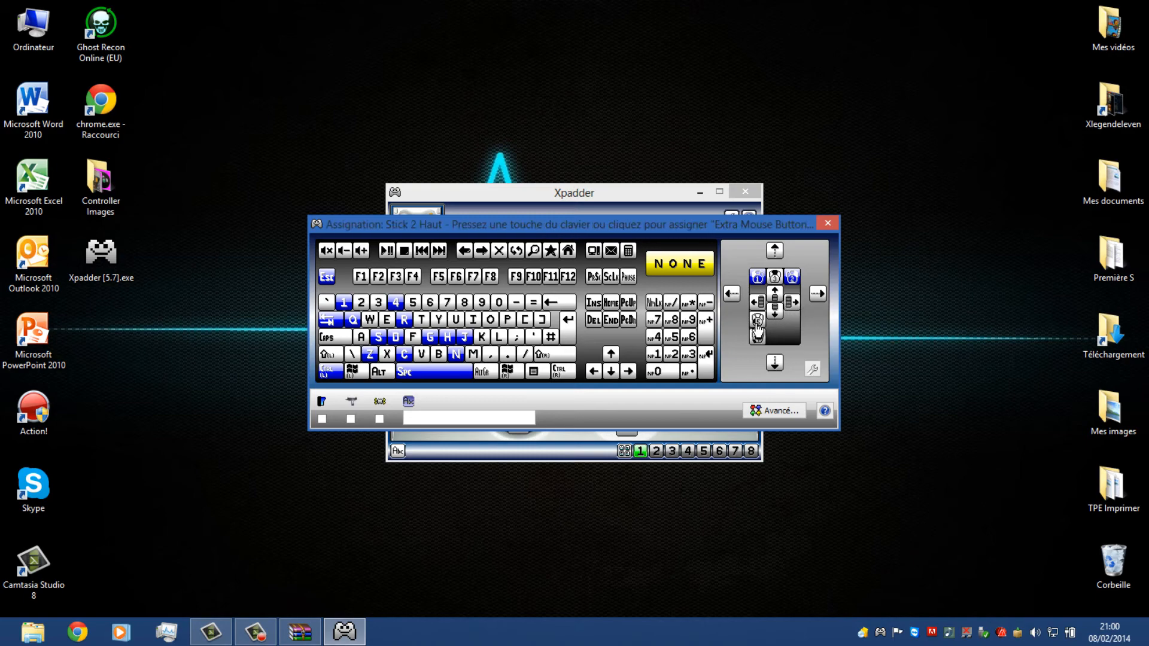
{"action": "left_click", "coordinate": [776, 252]}
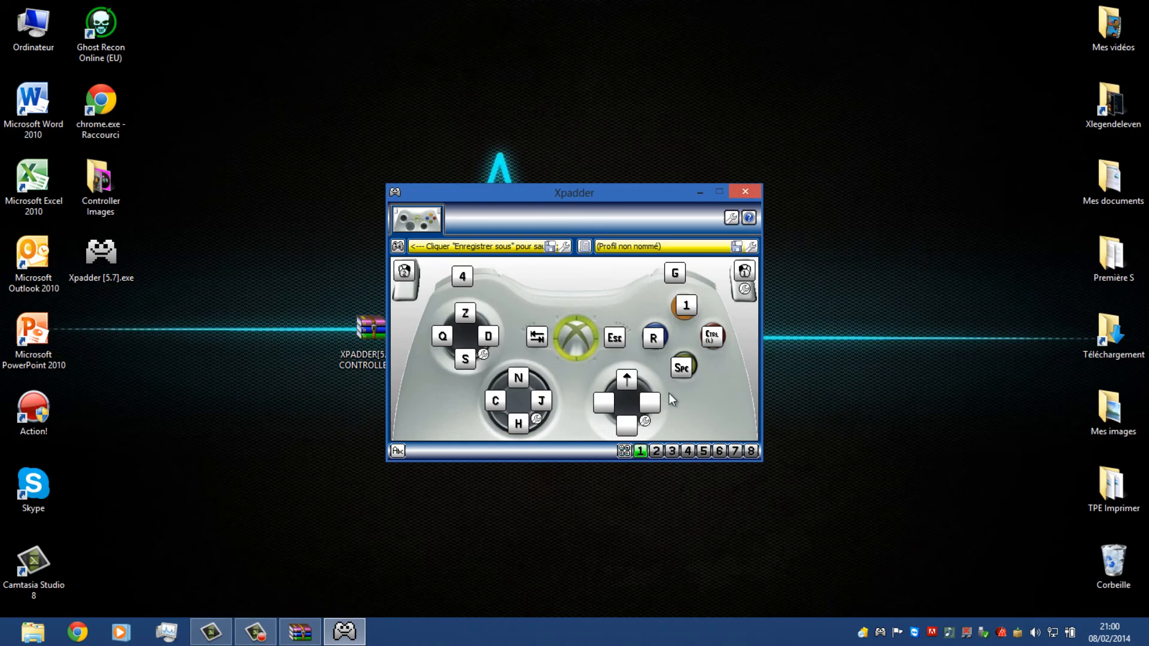
{"action": "left_click", "coordinate": [660, 400]}
{"action": "left_click", "coordinate": [816, 296]}
{"action": "left_click", "coordinate": [632, 425]}
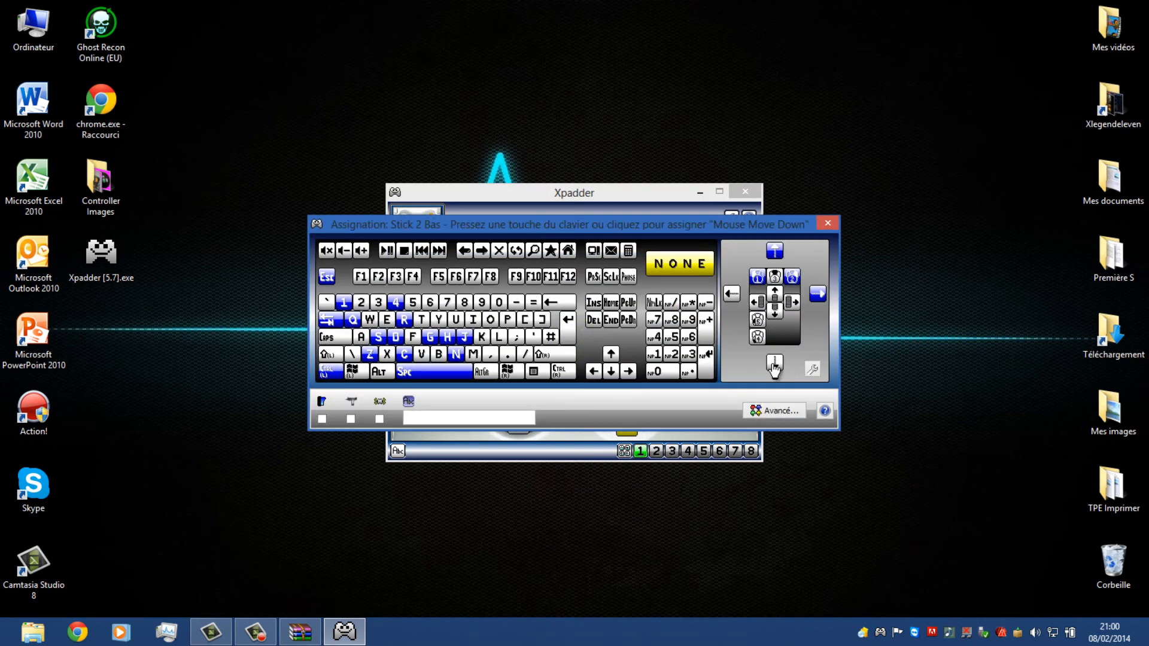
{"action": "left_click", "coordinate": [775, 367]}
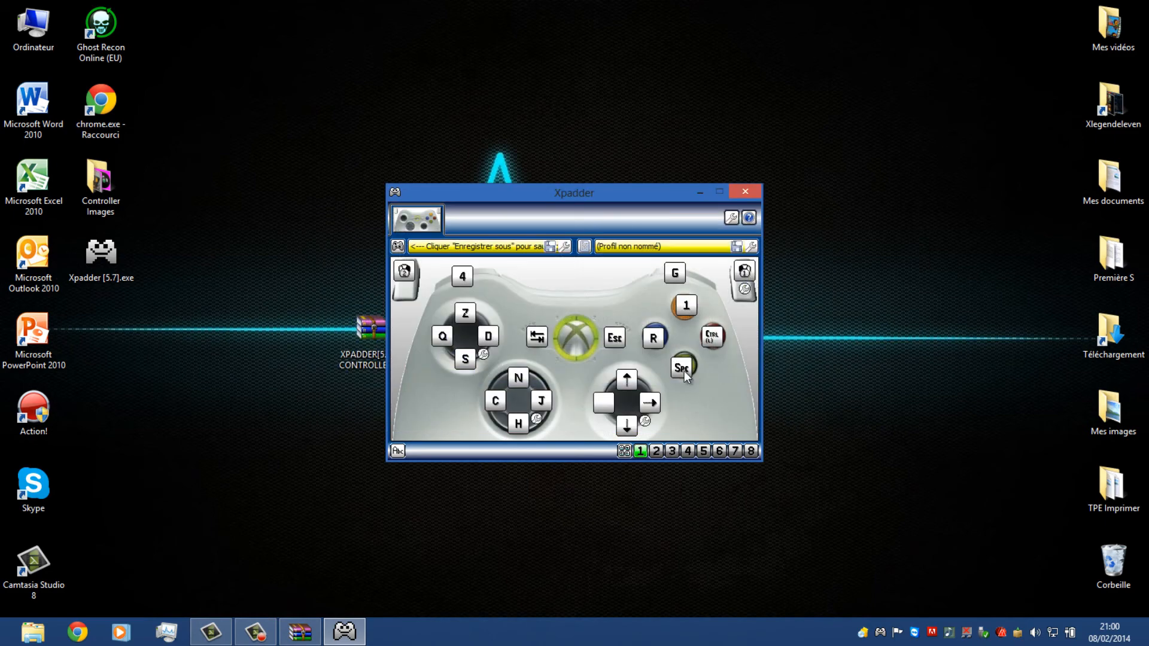
{"action": "left_click", "coordinate": [615, 403]}
{"action": "left_click", "coordinate": [727, 295]}
Send the Xpadder window to the notification area by minimizing and by closing it, restoring it each time
{"action": "left_click", "coordinate": [696, 196]}
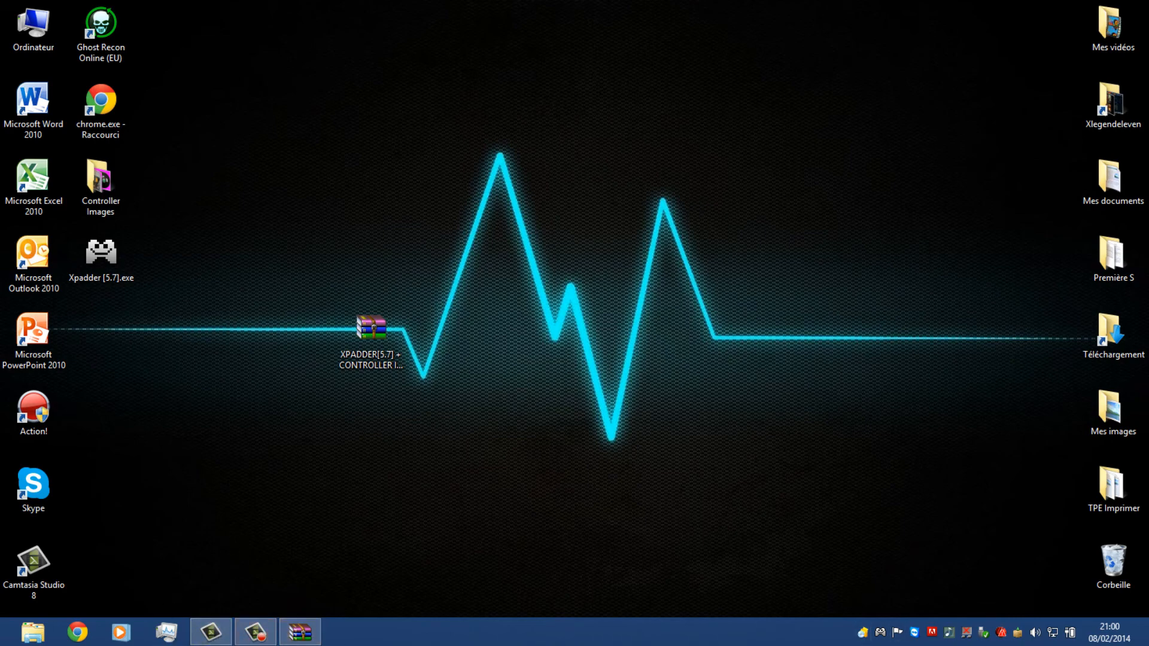
{"action": "right_click", "coordinate": [880, 633]}
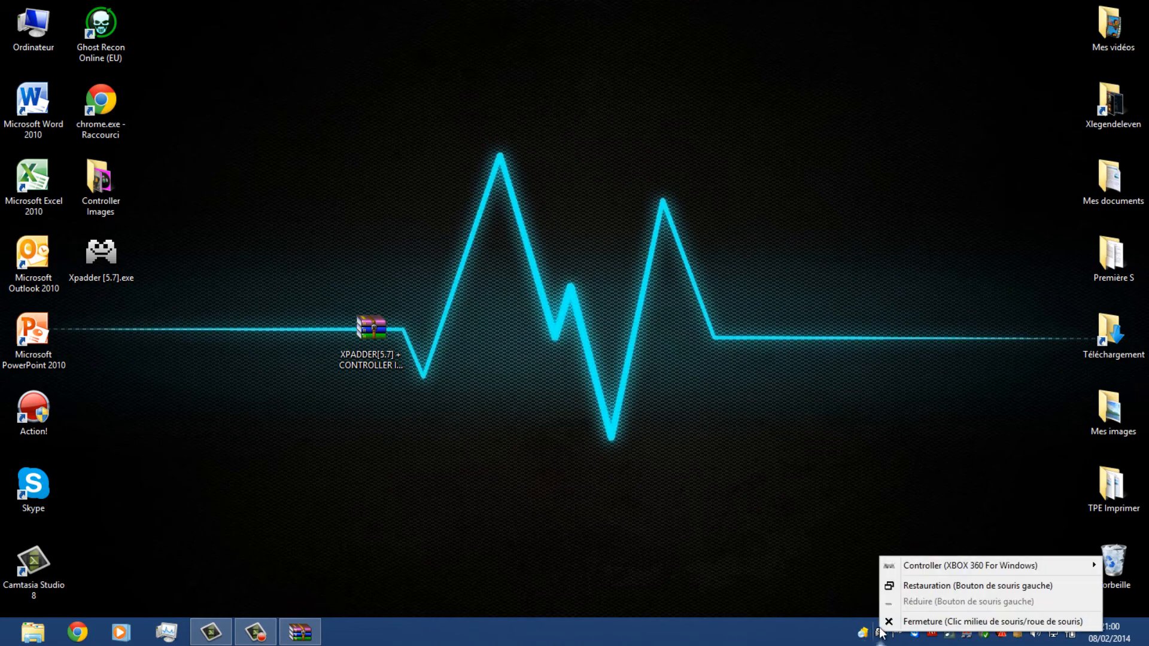
{"action": "left_click", "coordinate": [907, 584]}
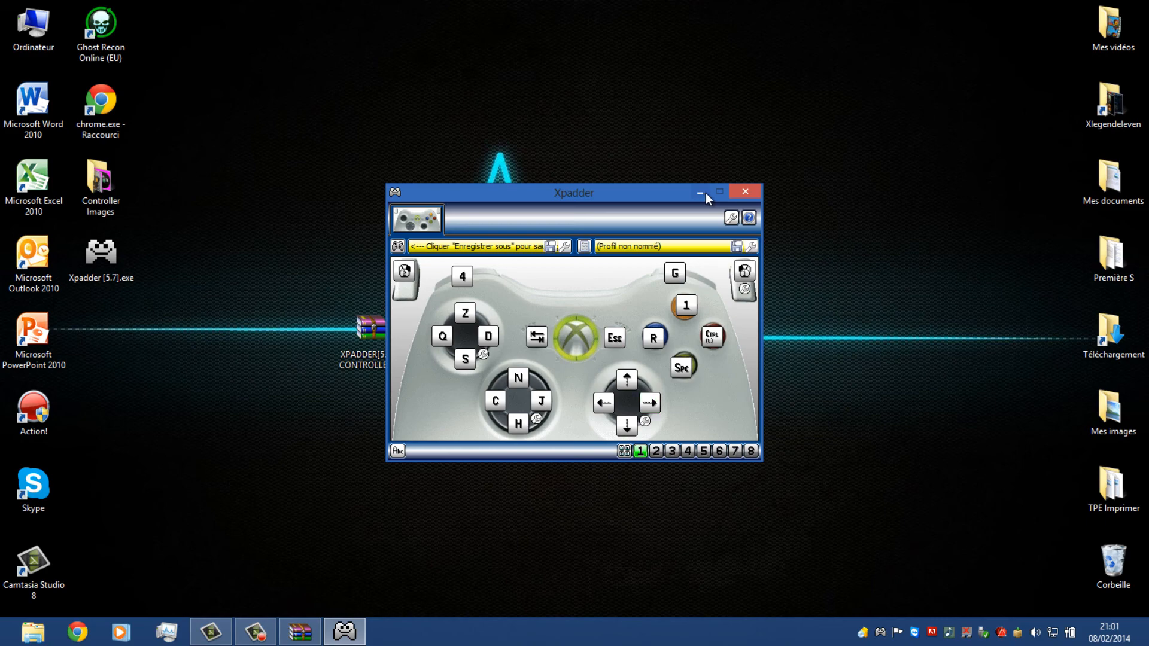
{"action": "left_click", "coordinate": [745, 192]}
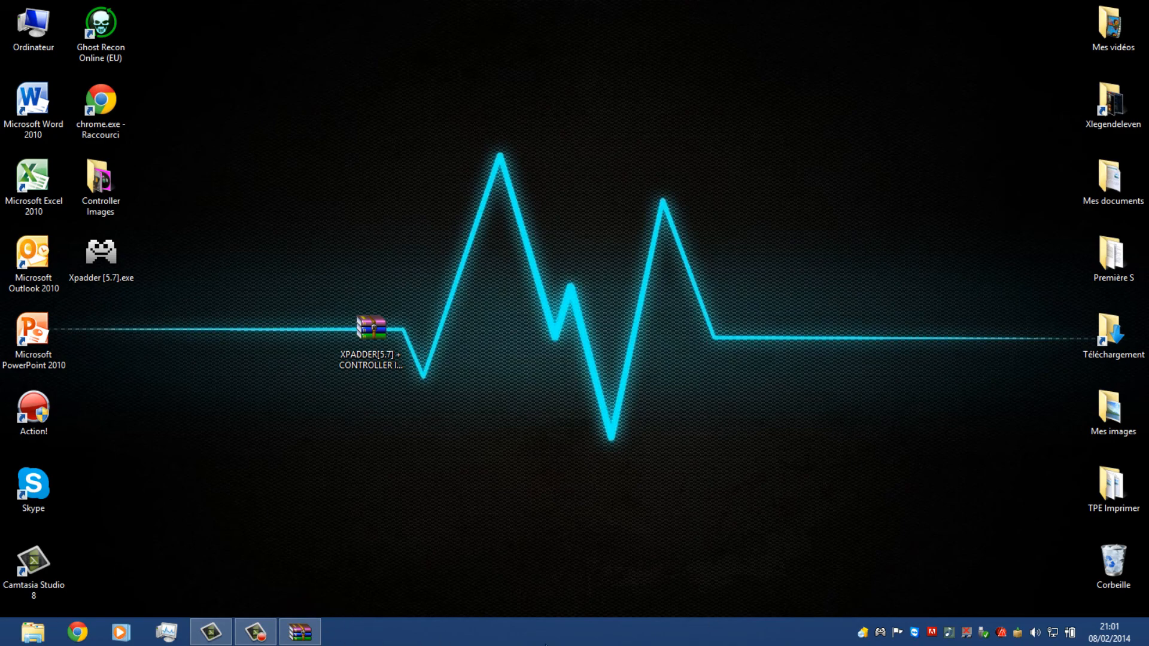
{"action": "right_click", "coordinate": [881, 633]}
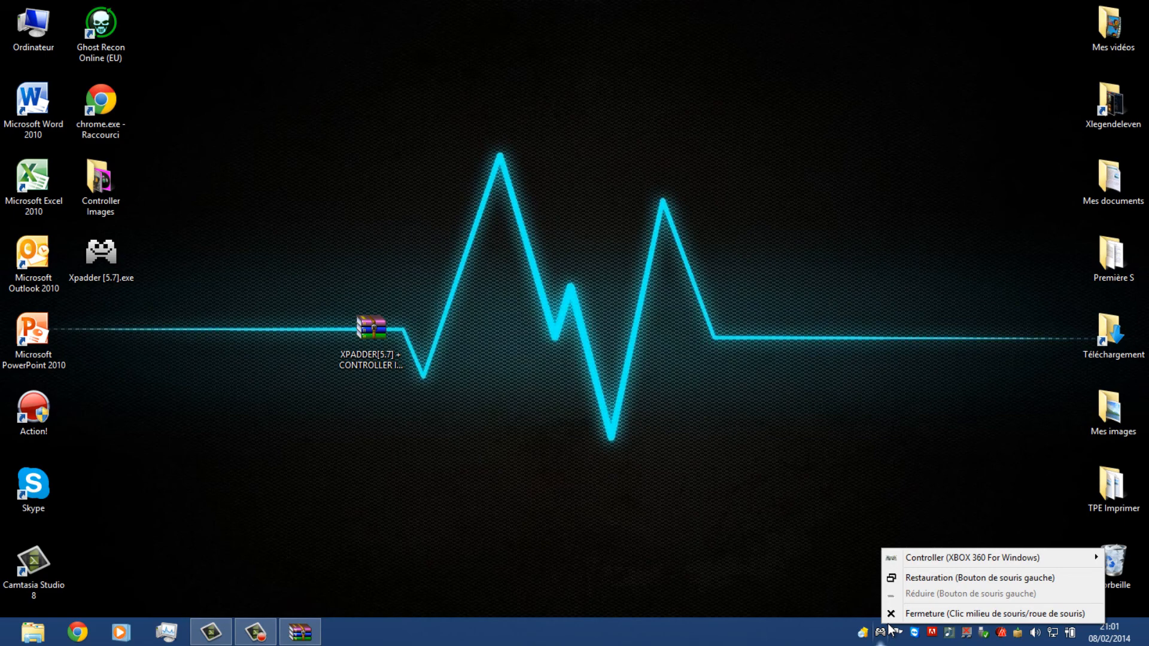
{"action": "left_click", "coordinate": [898, 578]}
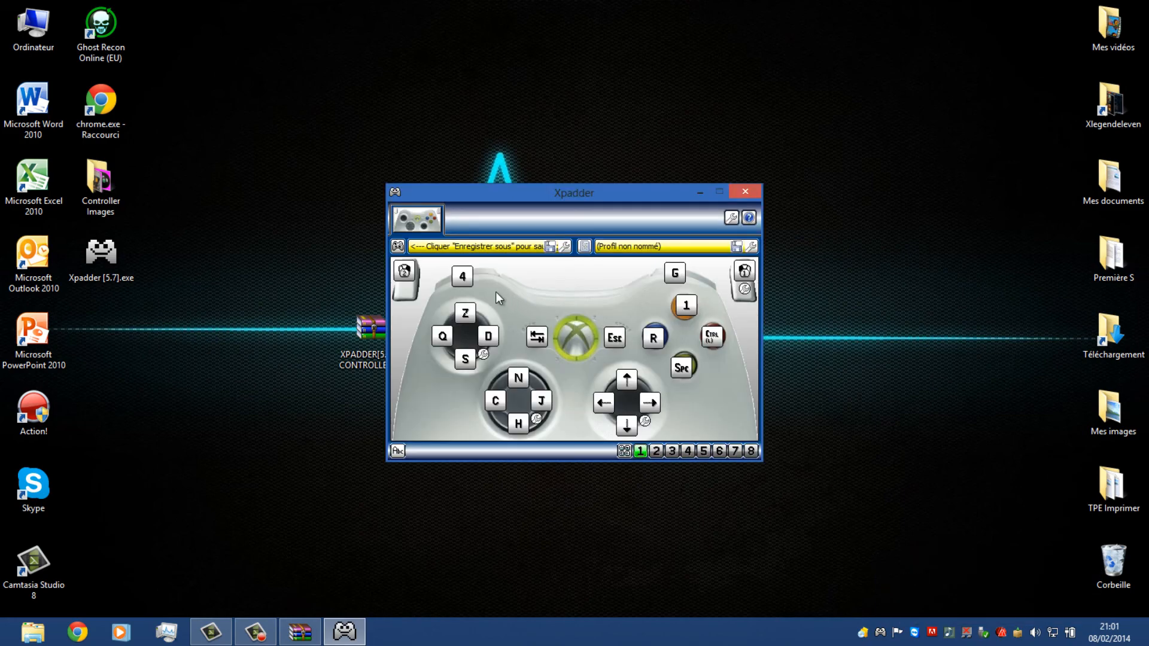
Save the controller to the desktop as My Controller (XBOX 360 For Windows).xpaddercontroller and accept its automatic selection
{"action": "left_click", "coordinate": [398, 246]}
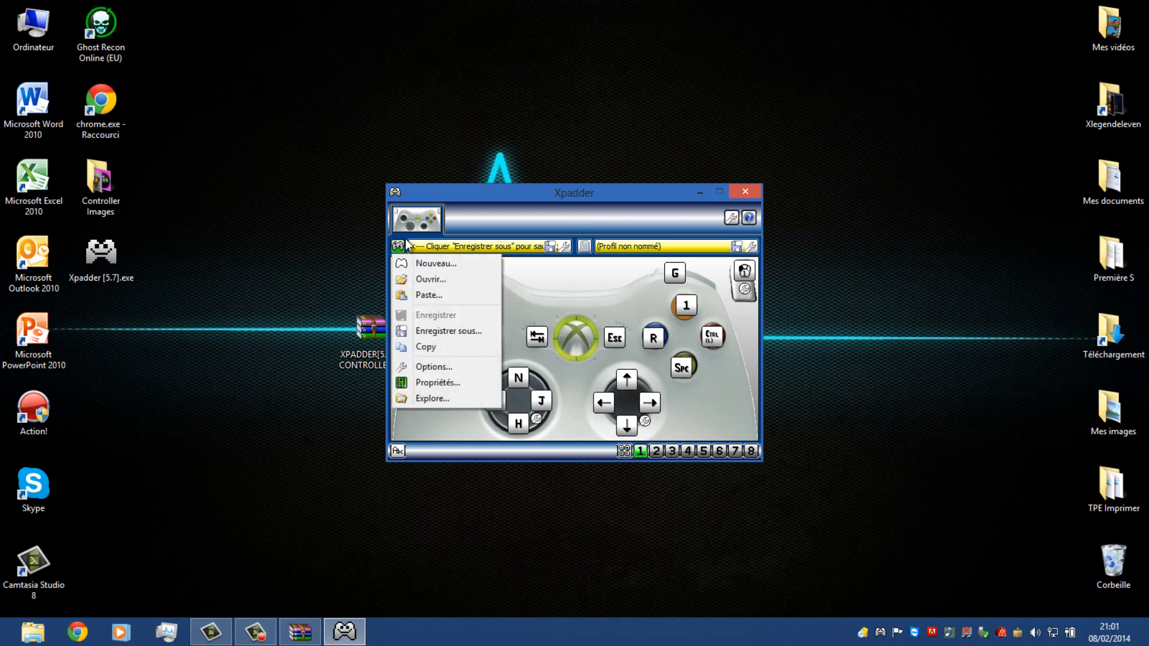
{"action": "left_click", "coordinate": [446, 332]}
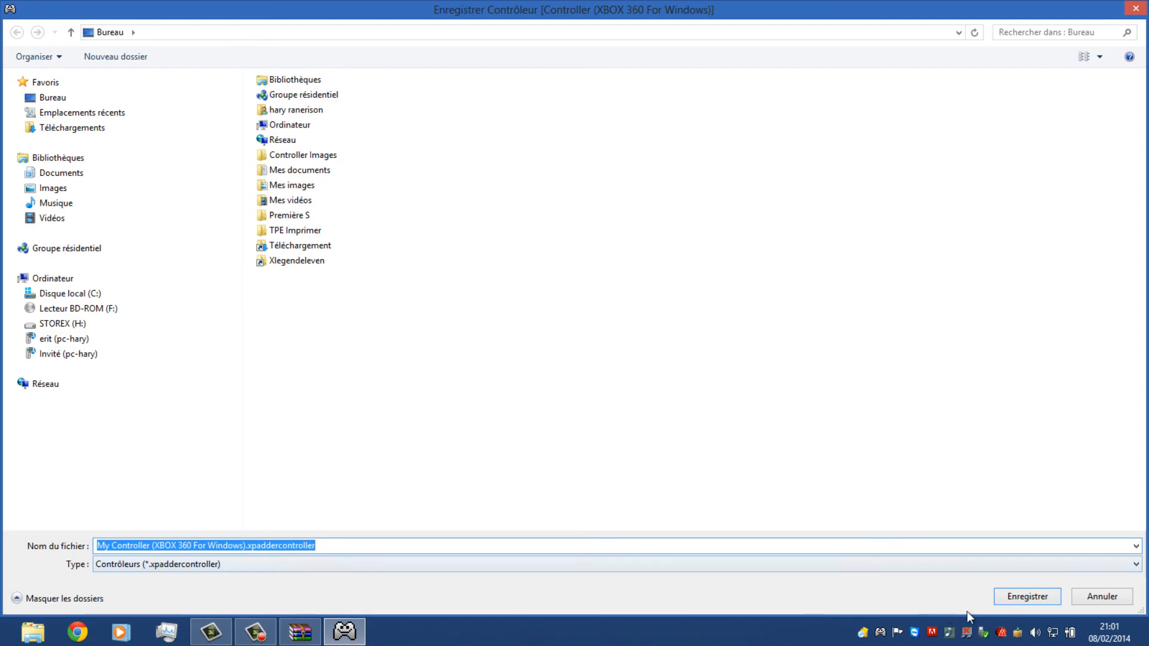
{"action": "left_click", "coordinate": [1040, 597]}
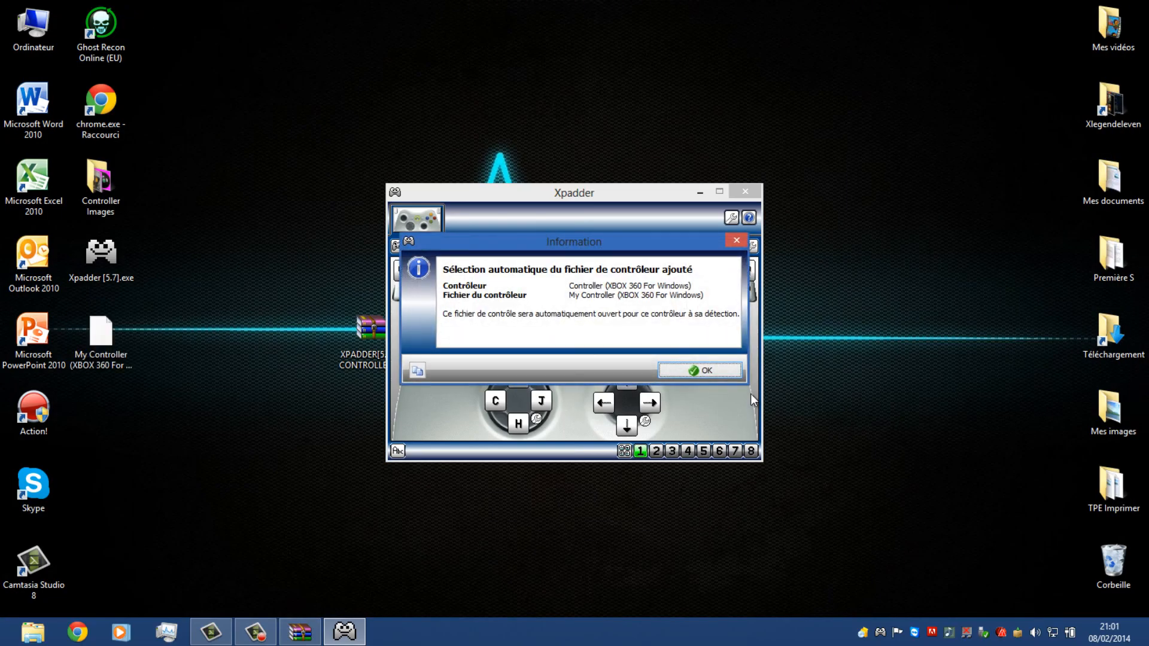
{"action": "left_click", "coordinate": [710, 370]}
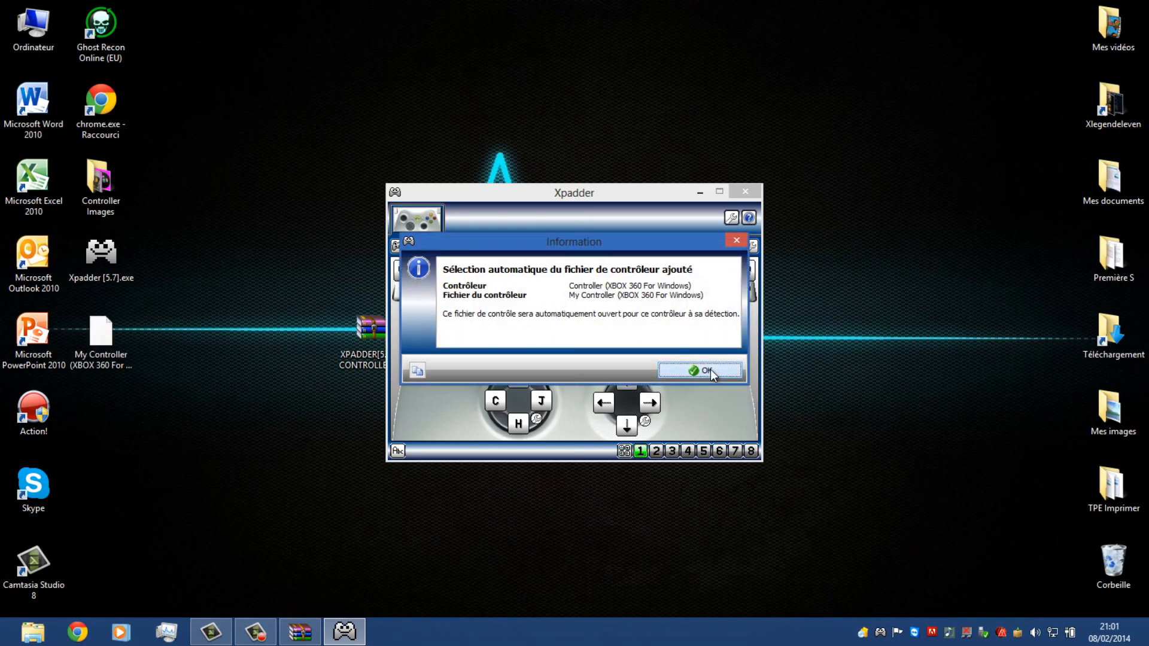